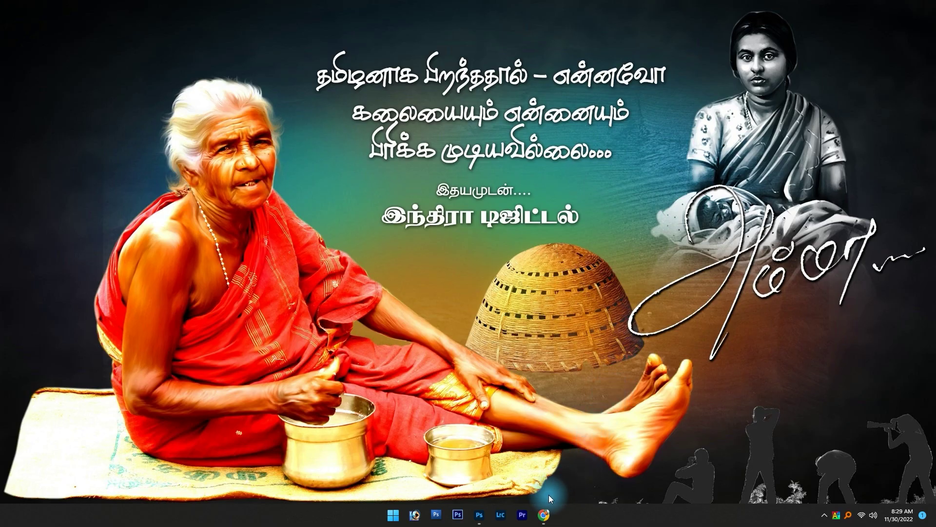
Switch to Chrome, search Google for "digital painting vijay" and show the image results.
{"action": "left_click", "coordinate": [543, 513]}
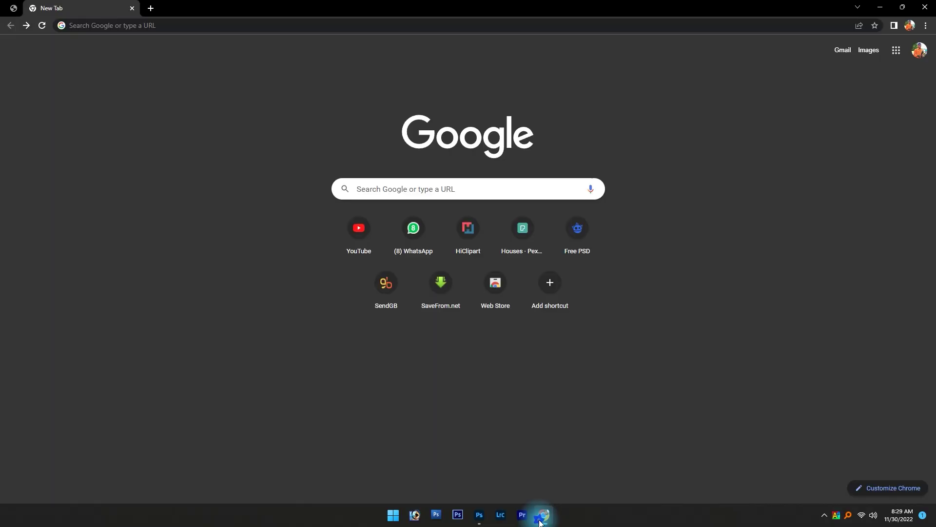
{"action": "left_click", "coordinate": [400, 188]}
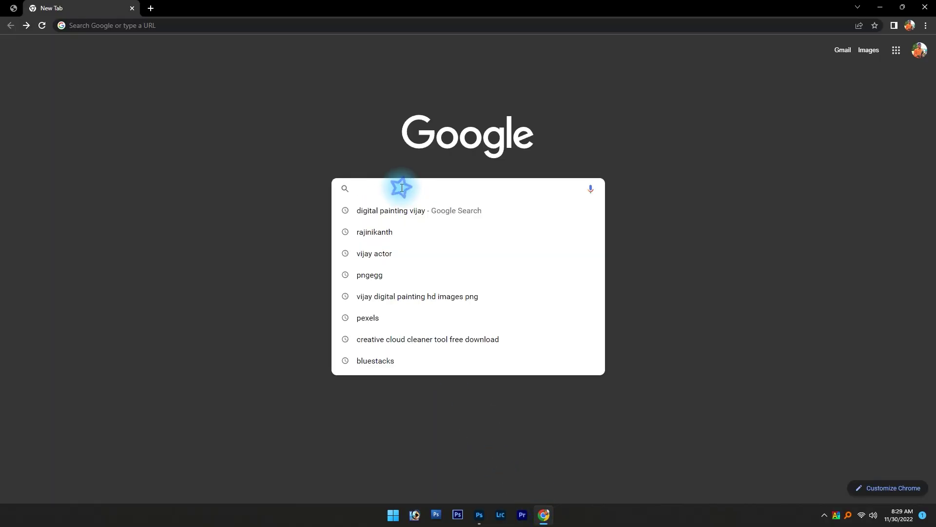
{"action": "left_click", "coordinate": [412, 212]}
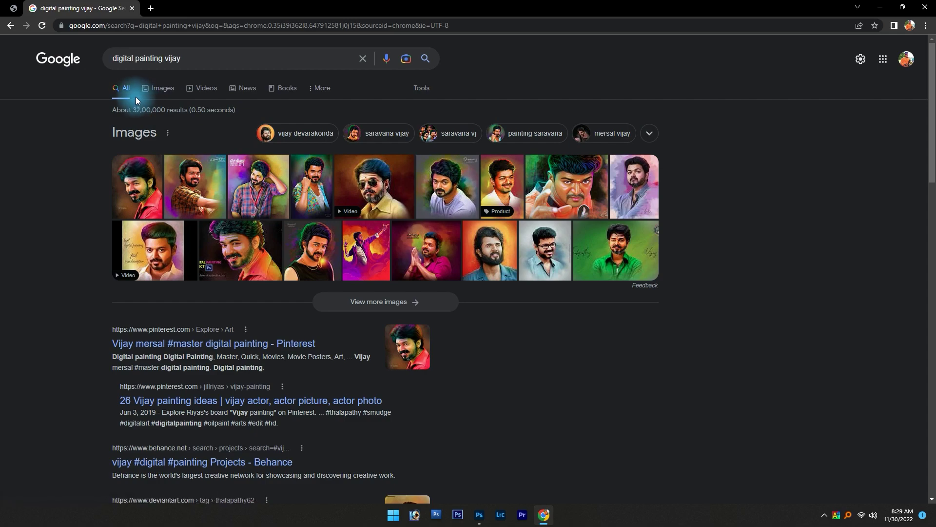
{"action": "left_click", "coordinate": [170, 90]}
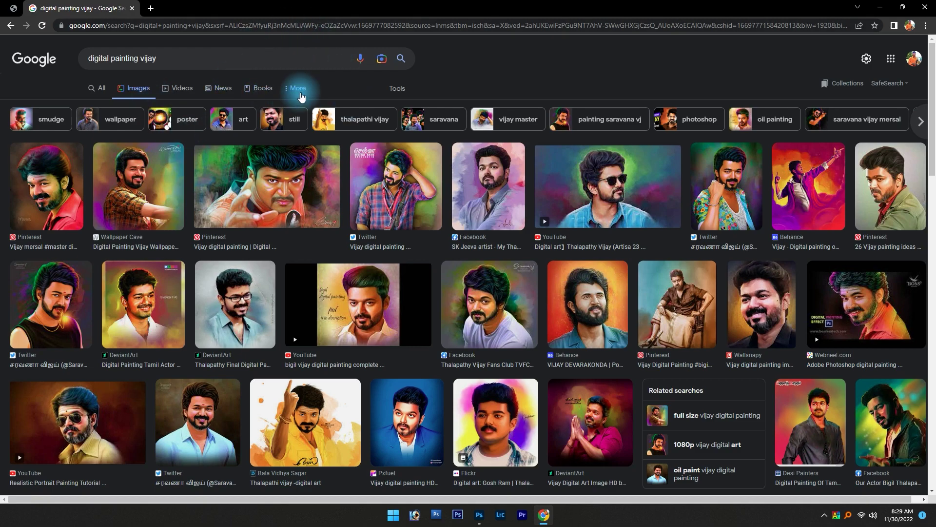
{"action": "left_click", "coordinate": [131, 95]}
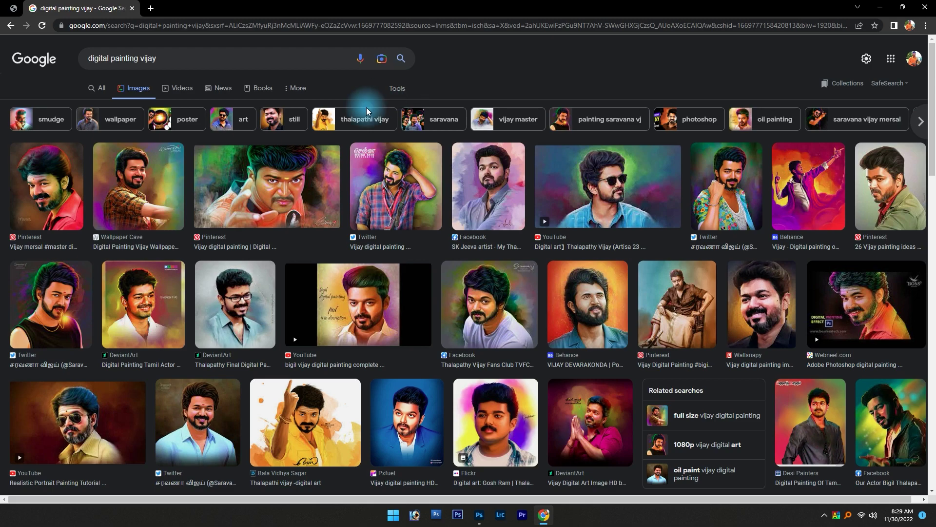
Limit the "digital painting vijay" image results to Large size.
{"action": "left_click", "coordinate": [393, 96]}
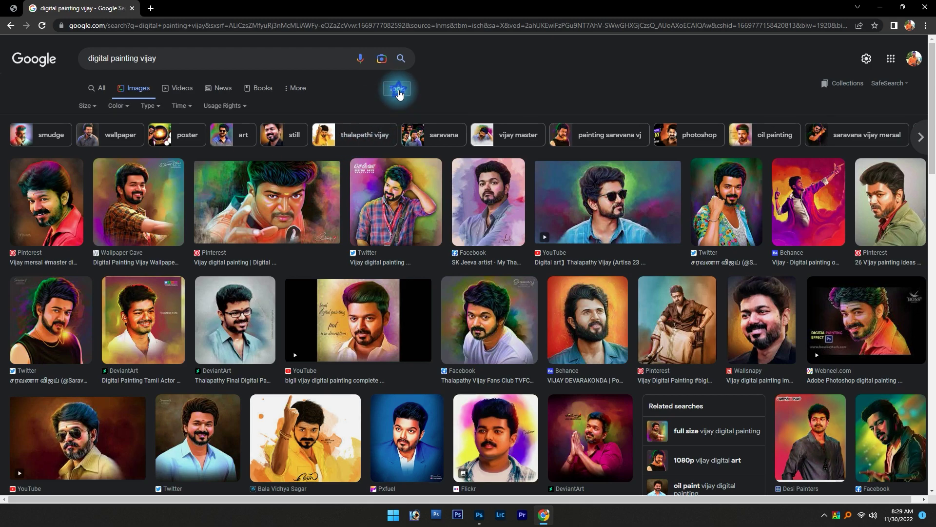
{"action": "left_click", "coordinate": [85, 108]}
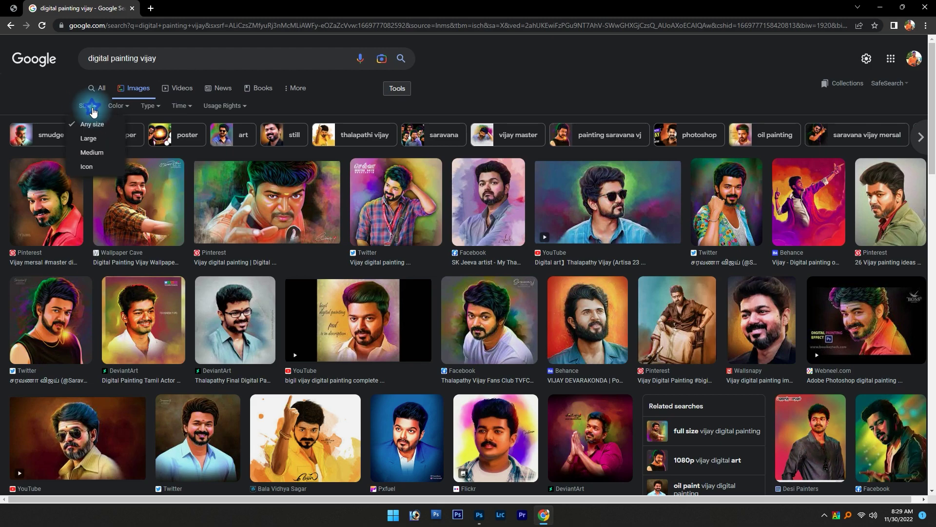
{"action": "left_click", "coordinate": [90, 142]}
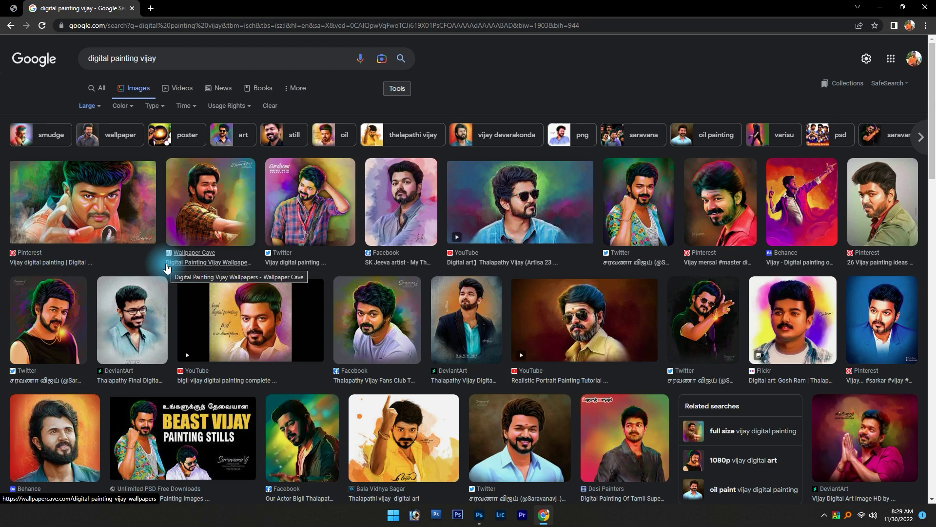
Preview the Twitter portrait with the floral shirt and raised fist, and save it to Downloads as a JPEG image.
{"action": "left_click", "coordinate": [642, 186]}
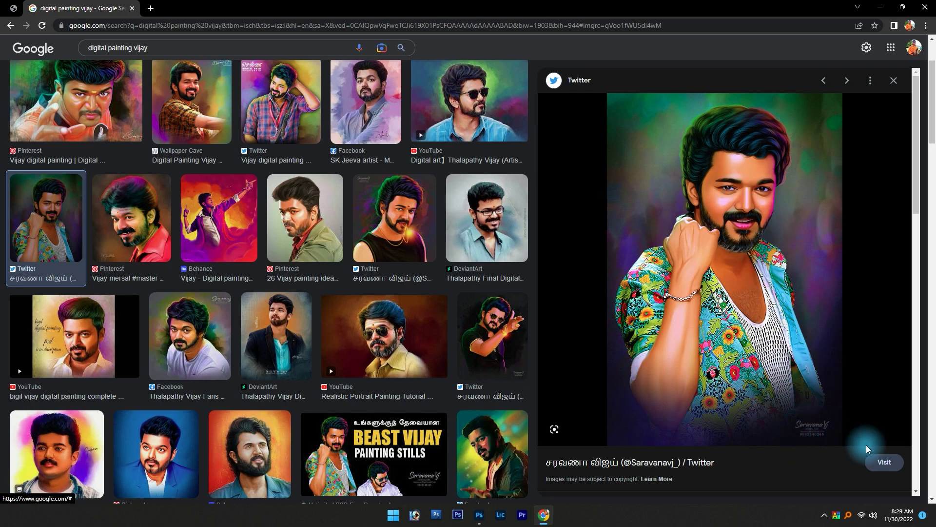
{"action": "right_click", "coordinate": [691, 151]}
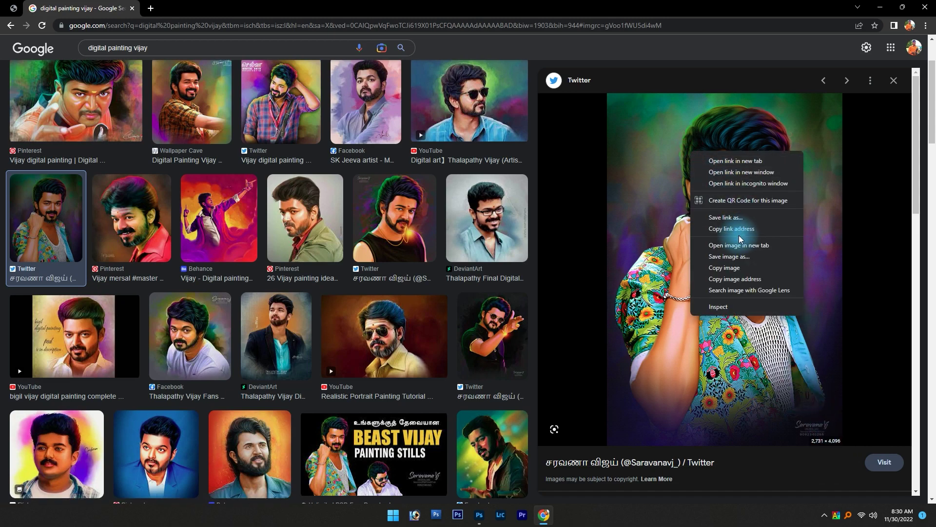
{"action": "left_click", "coordinate": [733, 259]}
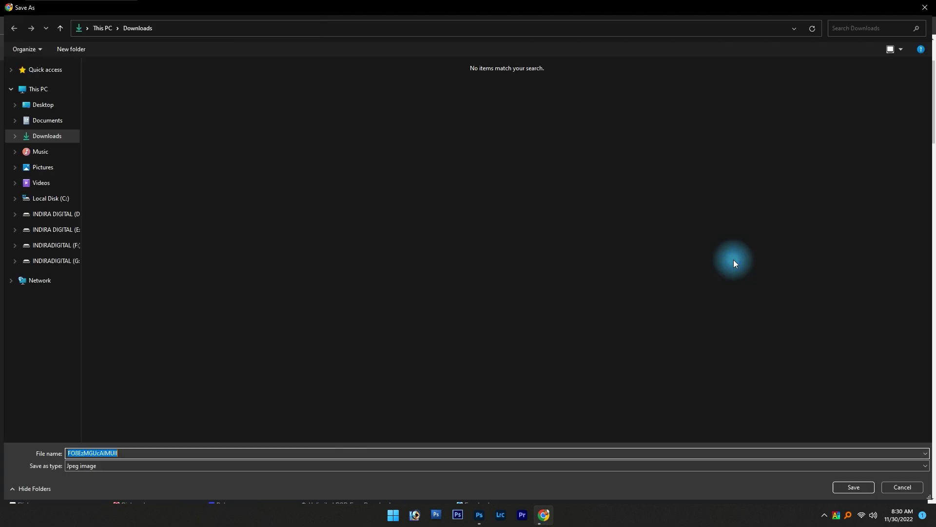
{"action": "key", "text": "Return"}
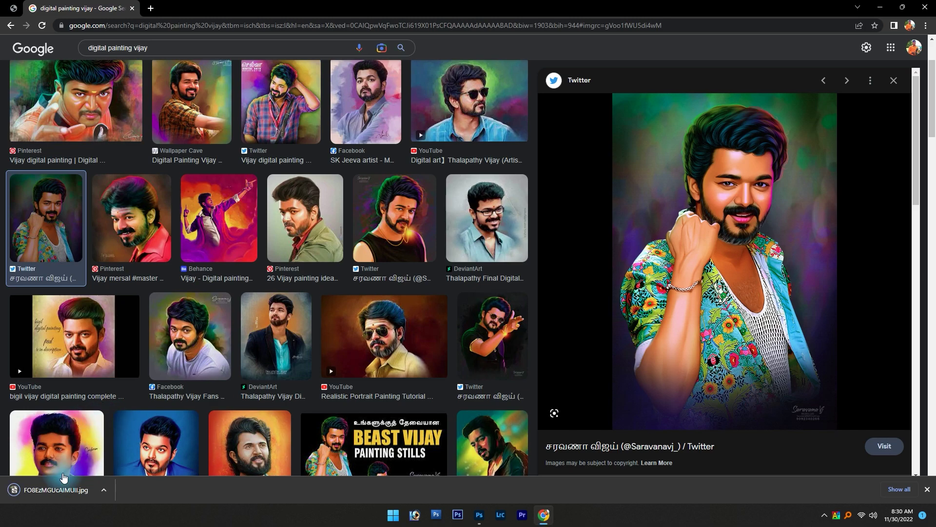
Open the downloaded portrait JPG as a document in Photoshop and activate the Magic Wand tool.
{"action": "left_click", "coordinate": [44, 489]}
{"action": "key", "text": "alt+Tab"}
{"action": "left_click_drag", "start_coordinate": [44, 490], "coordinate": [331, 266]}
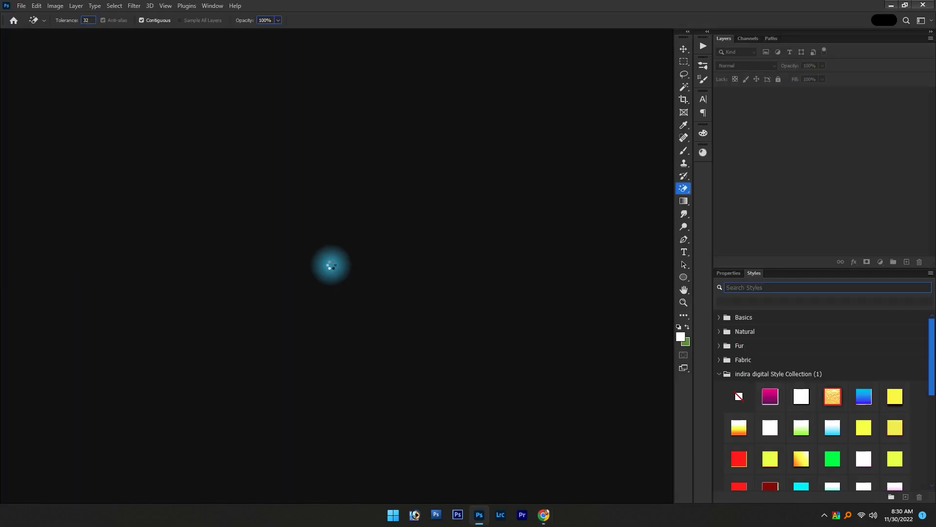
{"action": "left_click_drag", "start_coordinate": [327, 141], "coordinate": [408, 266]}
{"action": "scroll", "coordinate": [387, 245], "scroll_direction": "down", "scroll_amount": 3}
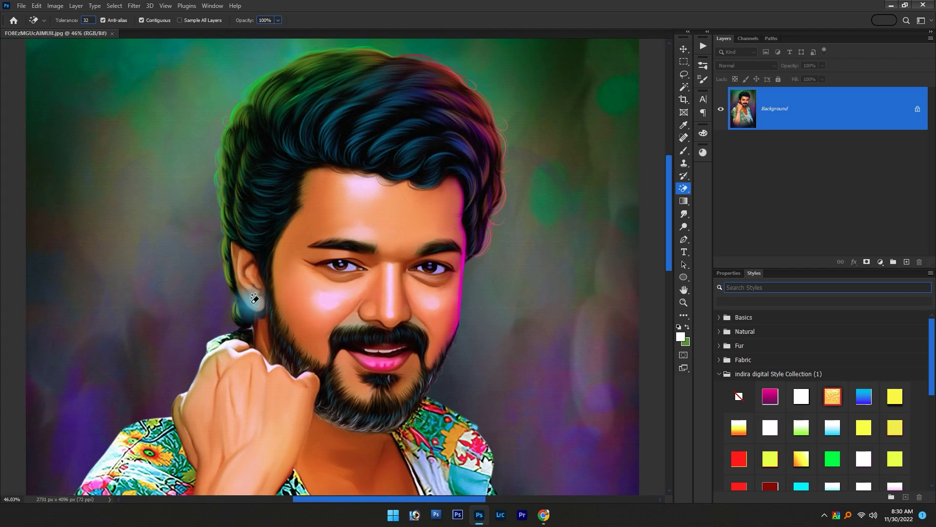
{"action": "key", "text": "v"}
{"action": "scroll", "coordinate": [251, 306], "scroll_direction": "down", "scroll_amount": 3}
{"action": "key", "text": "w"}
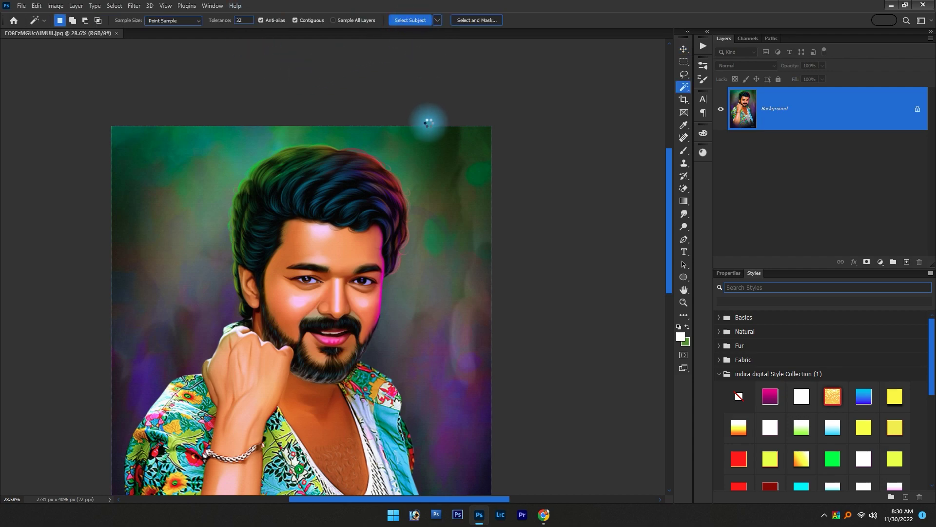
Return to Chrome and look through the Vijay image results and related content for other digital paintings.
{"action": "key", "text": "alt+Tab"}
{"action": "scroll", "coordinate": [644, 310], "scroll_direction": "down", "scroll_amount": 8}
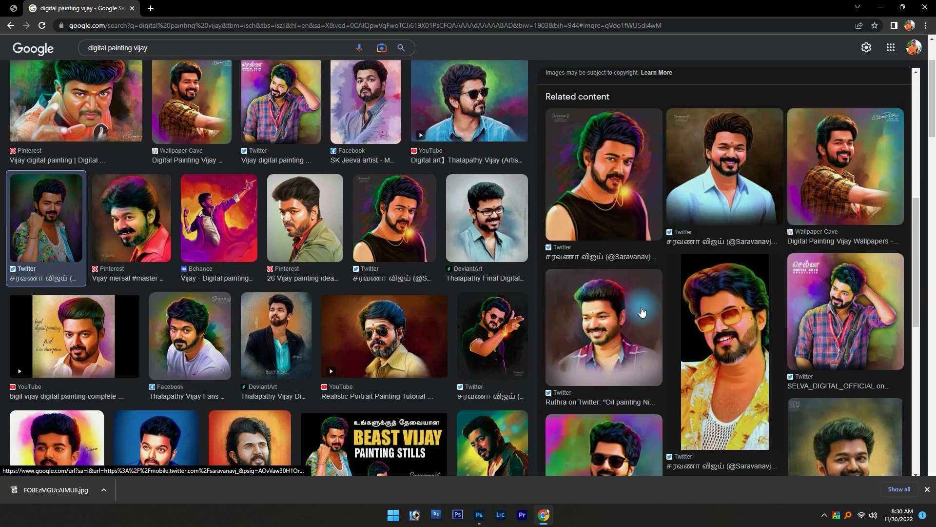
{"action": "scroll", "coordinate": [642, 312], "scroll_direction": "down", "scroll_amount": 3}
{"action": "scroll", "coordinate": [331, 266], "scroll_direction": "down", "scroll_amount": 3}
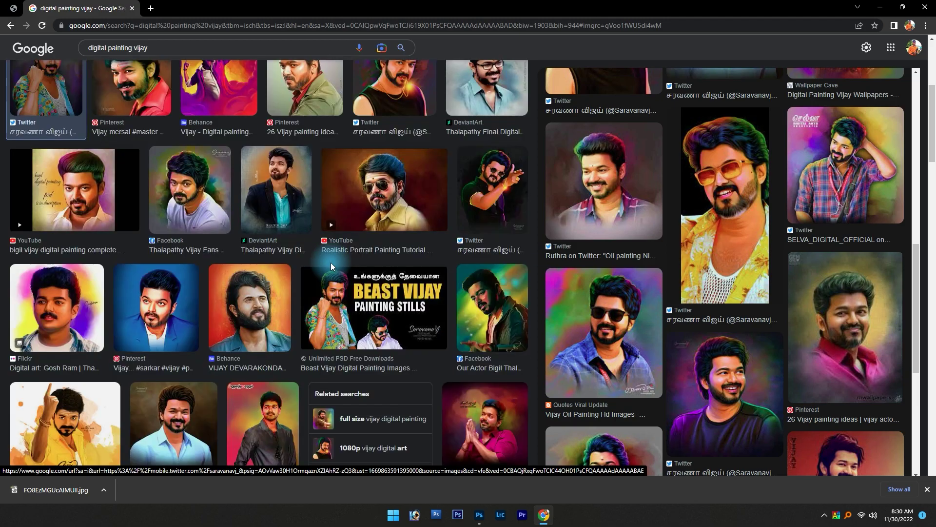
{"action": "scroll", "coordinate": [331, 266], "scroll_direction": "down", "scroll_amount": 7}
{"action": "scroll", "coordinate": [193, 348], "scroll_direction": "down", "scroll_amount": 2}
{"action": "scroll", "coordinate": [224, 321], "scroll_direction": "up", "scroll_amount": 10}
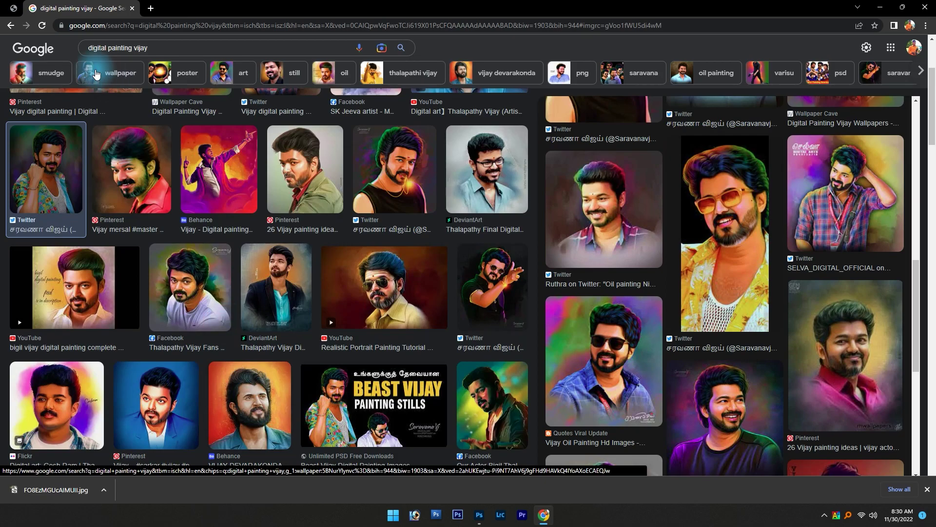
Search images for "digital painting ajith" instead and limit the results to Large size.
{"action": "double_click", "coordinate": [141, 47]}
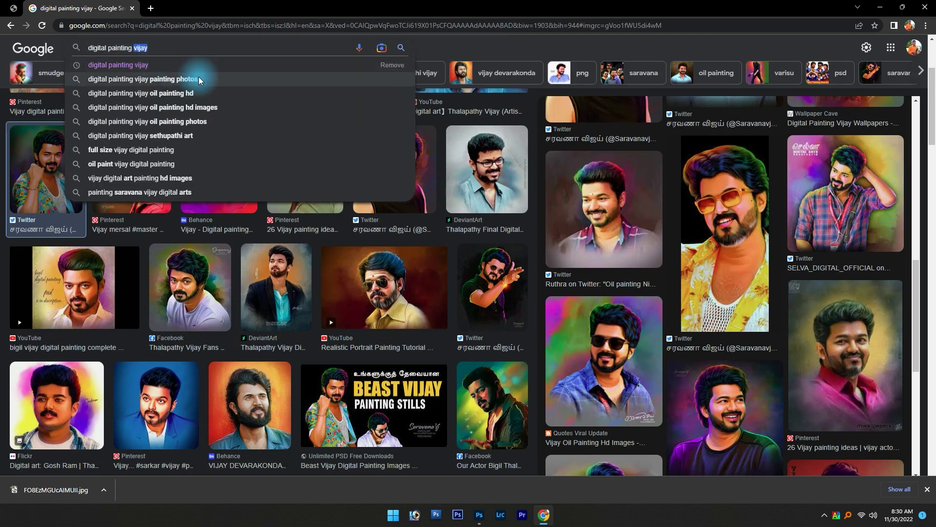
{"action": "type", "text": "ajith"}
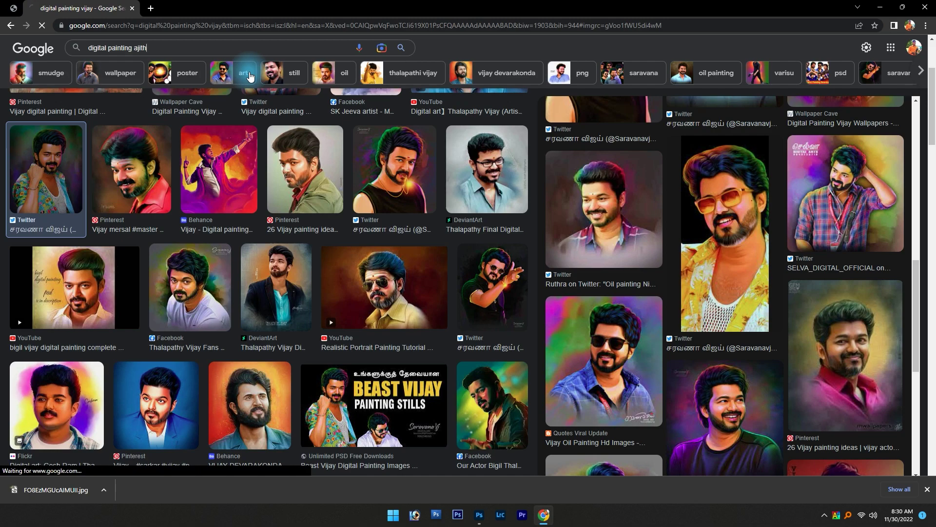
{"action": "key", "text": "Return"}
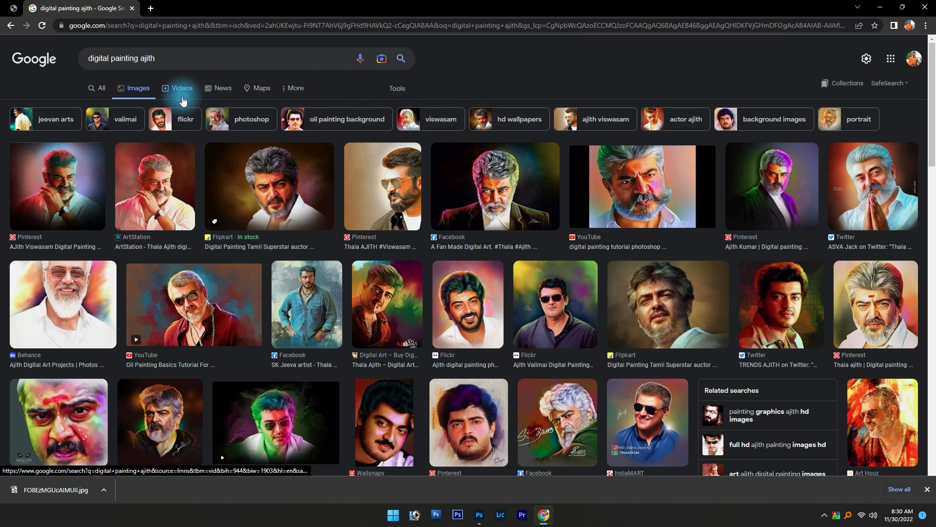
{"action": "left_click", "coordinate": [391, 91]}
{"action": "left_click", "coordinate": [91, 108]}
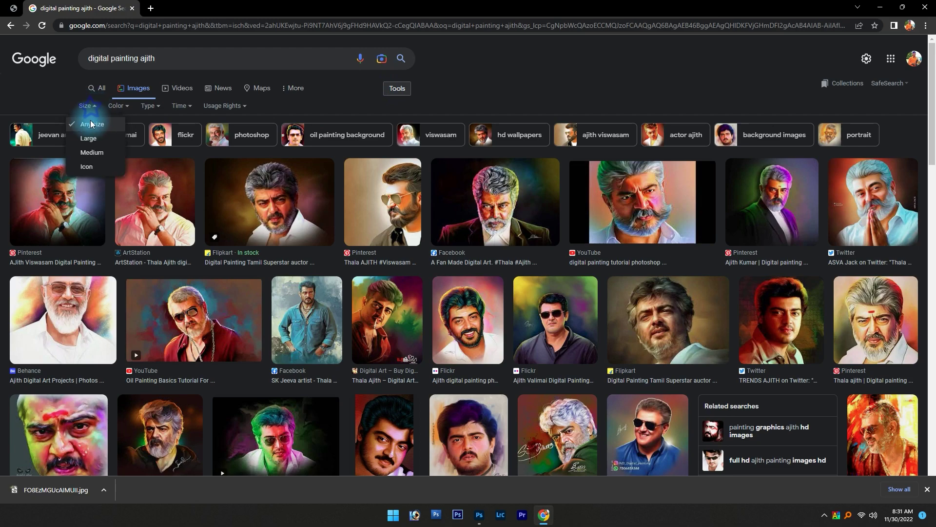
{"action": "left_click", "coordinate": [90, 138]}
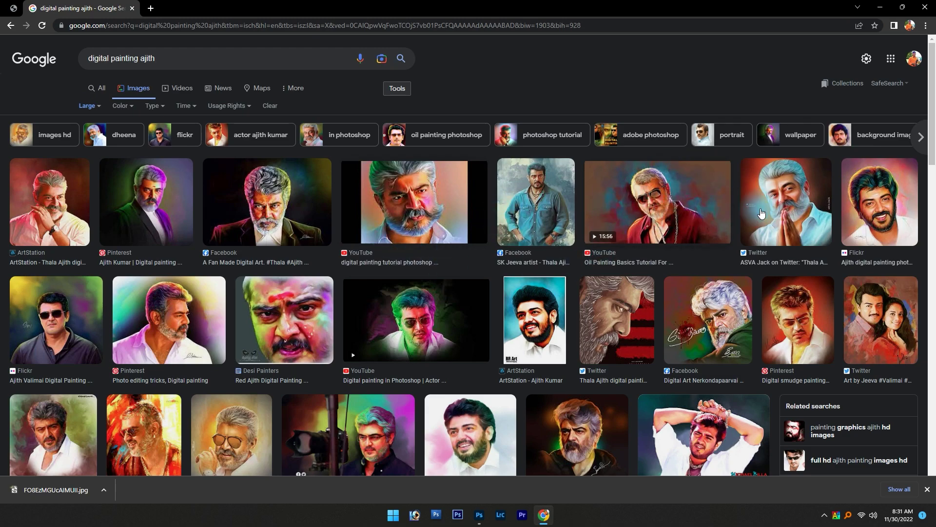
Preview the Pinterest side-profile portrait in the white shirt and look through its related content and the other results.
{"action": "scroll", "coordinate": [276, 292], "scroll_direction": "down", "scroll_amount": 1}
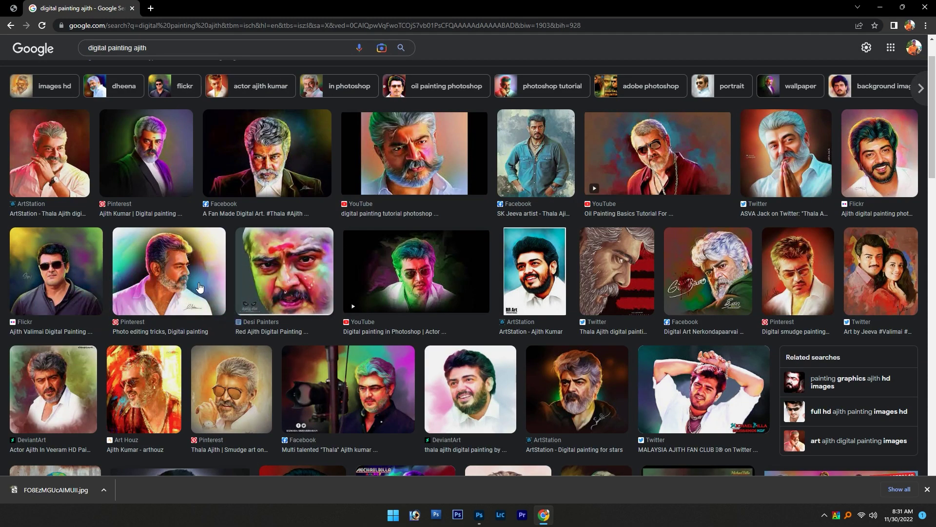
{"action": "left_click", "coordinate": [177, 281]}
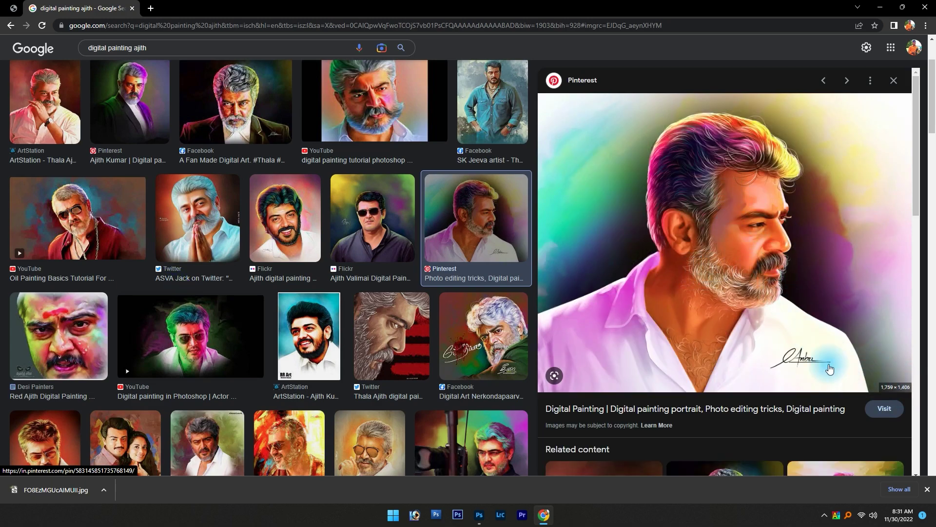
{"action": "scroll", "coordinate": [766, 336], "scroll_direction": "down", "scroll_amount": 2}
{"action": "scroll", "coordinate": [749, 323], "scroll_direction": "down", "scroll_amount": 3}
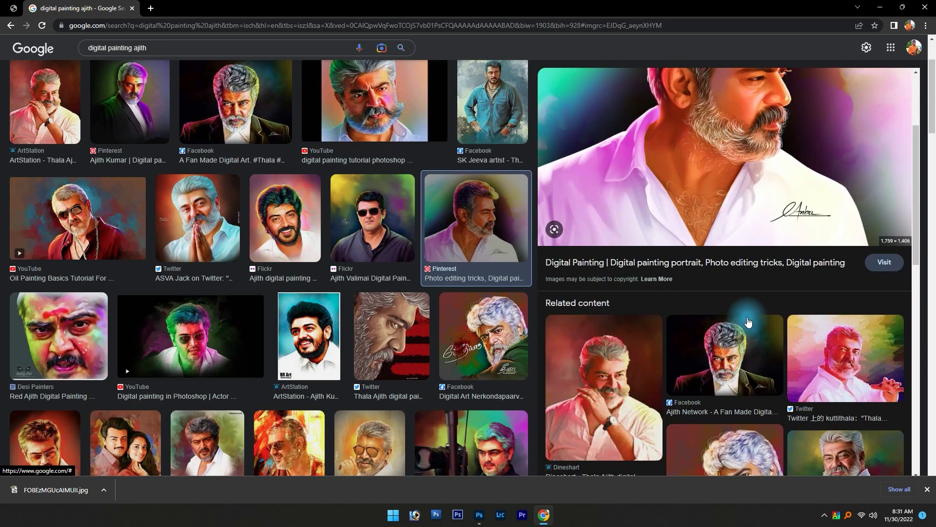
{"action": "scroll", "coordinate": [314, 301], "scroll_direction": "down", "scroll_amount": 3}
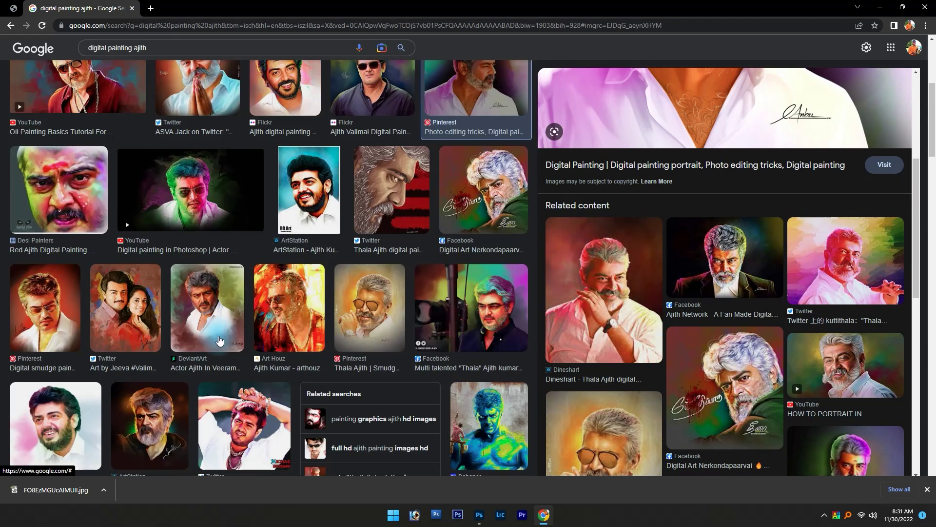
{"action": "scroll", "coordinate": [210, 341], "scroll_direction": "up", "scroll_amount": 4}
{"action": "scroll", "coordinate": [274, 253], "scroll_direction": "up", "scroll_amount": 1}
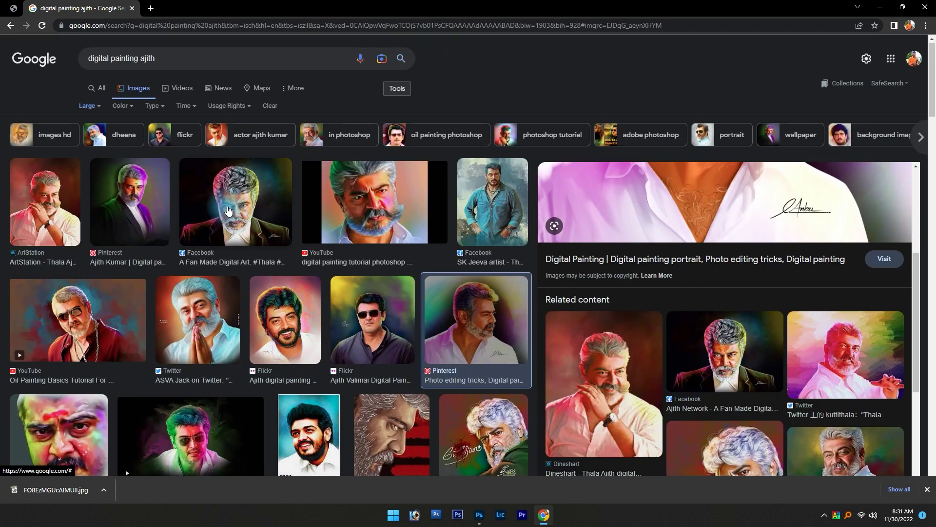
Preview the Pinterest portrait in the dark suit and the ArtStation portrait on the red background.
{"action": "left_click", "coordinate": [129, 175]}
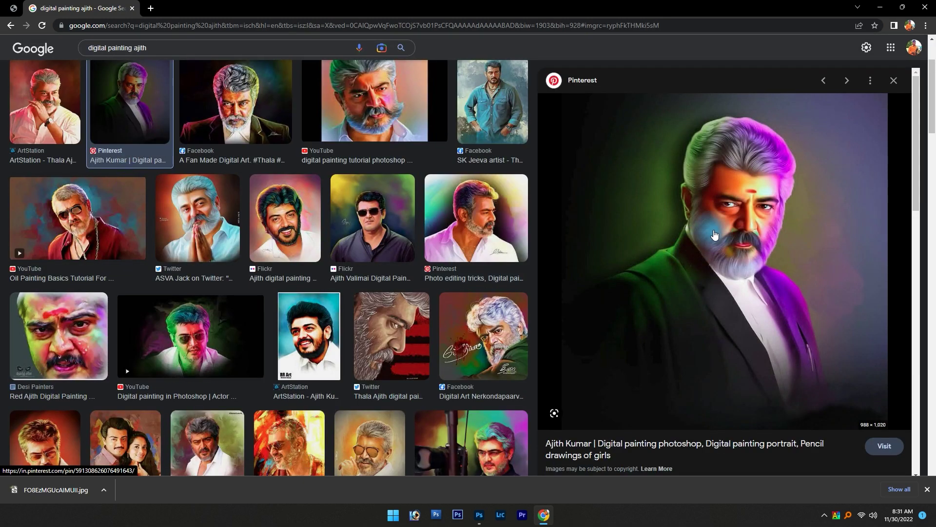
{"action": "scroll", "coordinate": [78, 208], "scroll_direction": "up", "scroll_amount": 2}
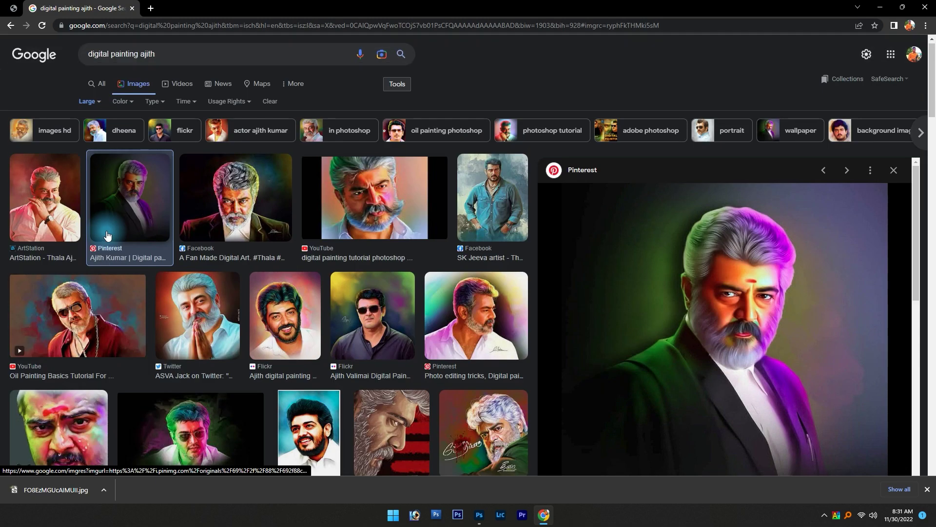
{"action": "left_click", "coordinate": [47, 195]}
{"action": "scroll", "coordinate": [718, 328], "scroll_direction": "up", "scroll_amount": 2}
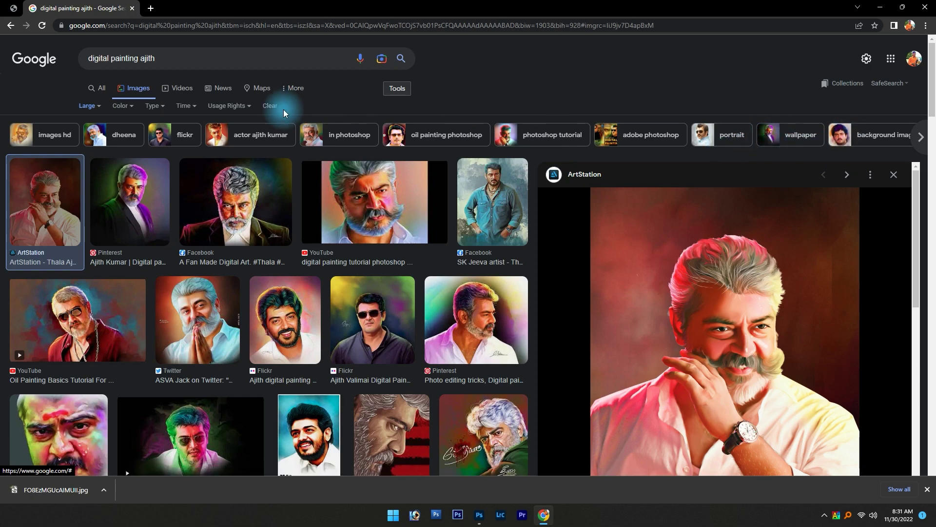
Narrow the Ajith image results to the dheena suggestion and limit them to Large size.
{"action": "left_click", "coordinate": [116, 140]}
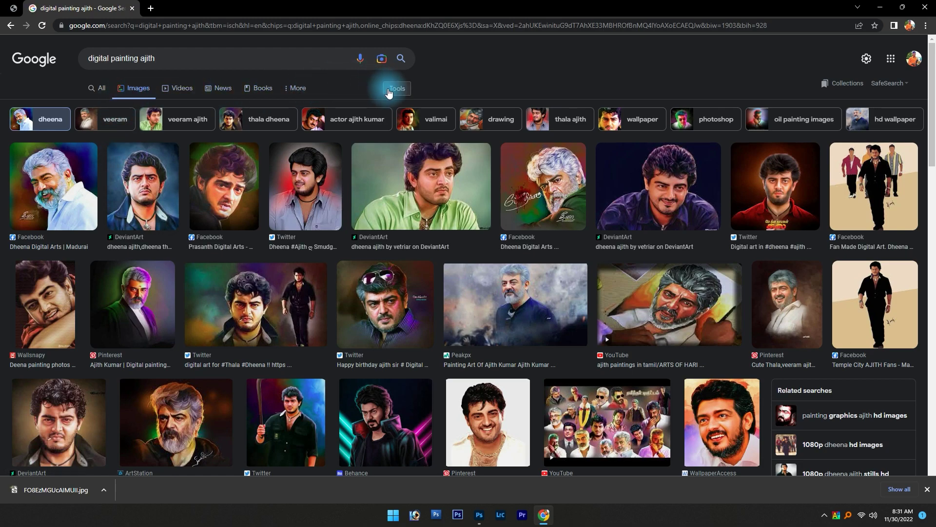
{"action": "left_click", "coordinate": [407, 90]}
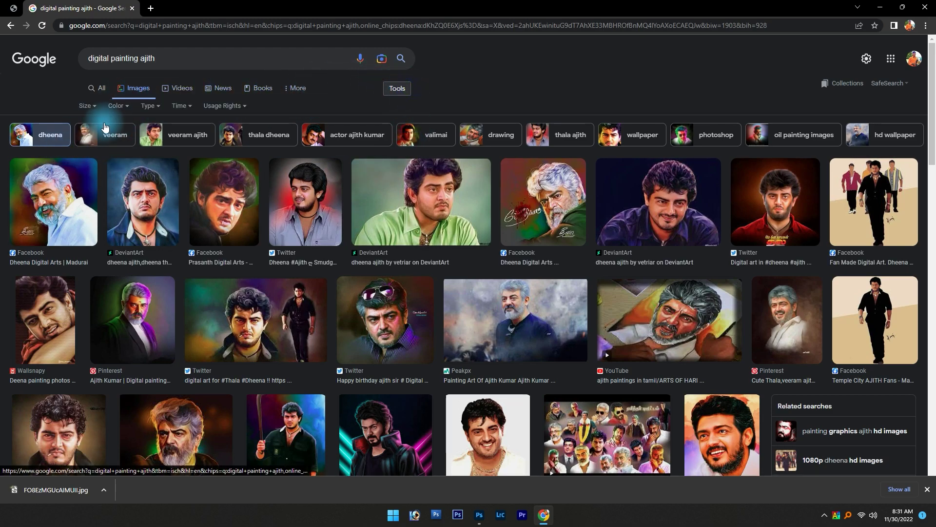
{"action": "left_click", "coordinate": [92, 106]}
{"action": "left_click", "coordinate": [88, 138]}
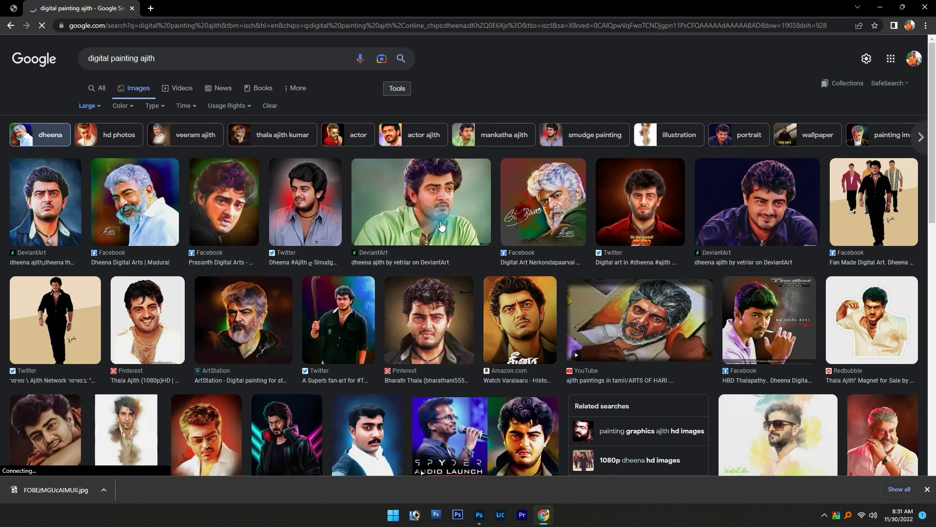
Preview the DeviantArt green-shirt portrait, and download the Twitter smudge-painting portrait in the grey shirt.
{"action": "left_click", "coordinate": [401, 195]}
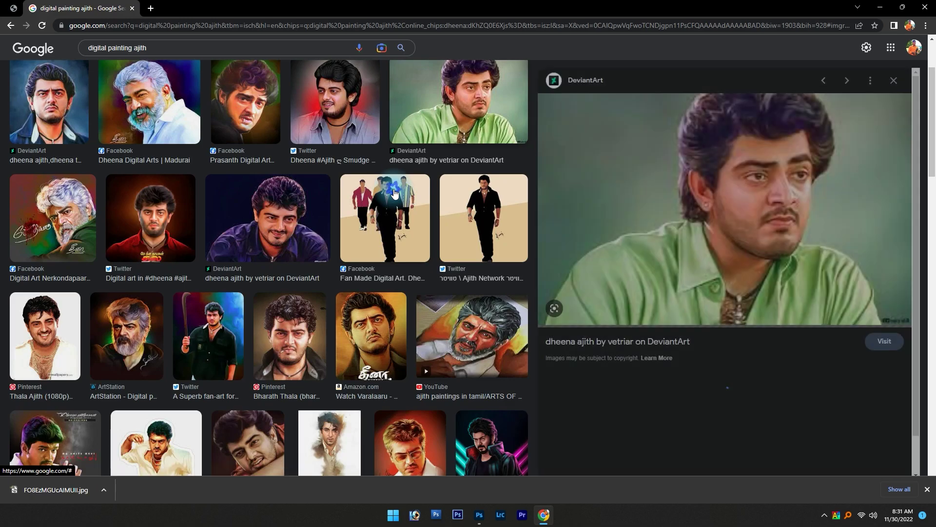
{"action": "scroll", "coordinate": [736, 259], "scroll_direction": "up", "scroll_amount": 1}
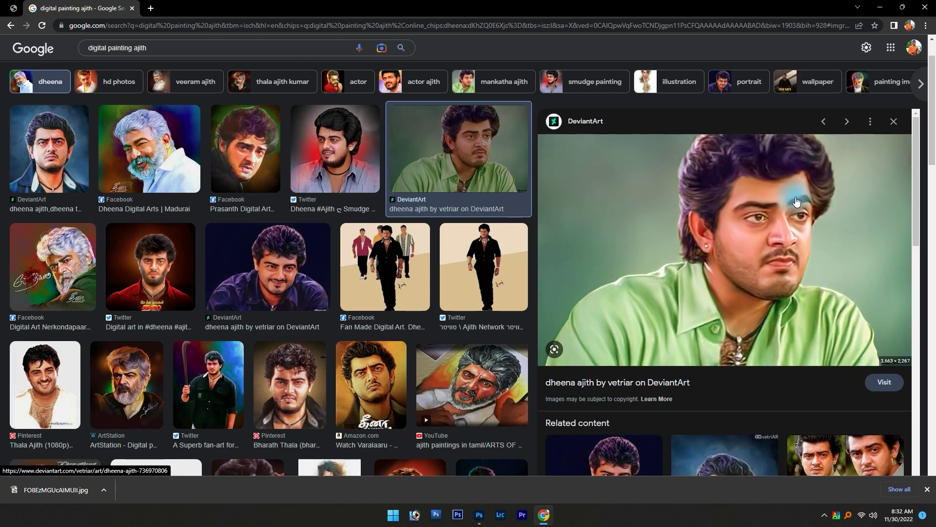
{"action": "left_click", "coordinate": [329, 159]}
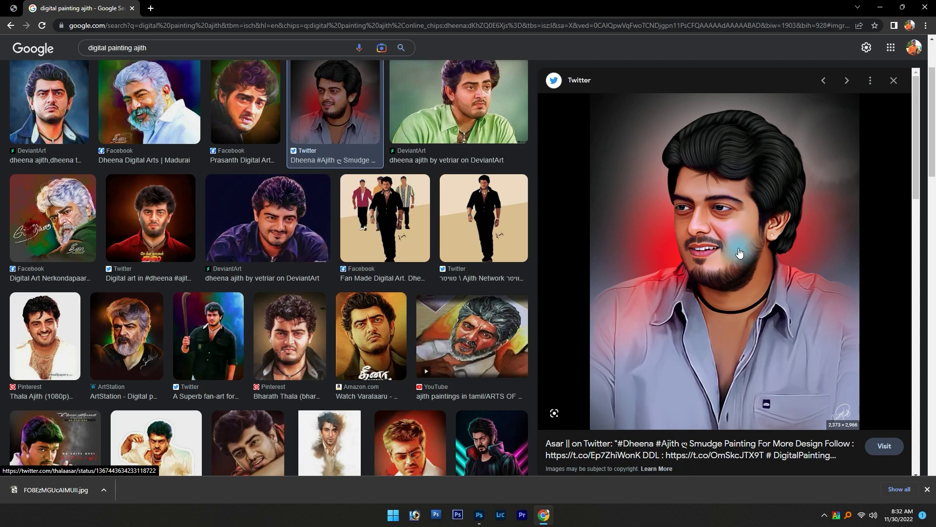
{"action": "right_click", "coordinate": [723, 221]}
{"action": "left_click", "coordinate": [761, 325]}
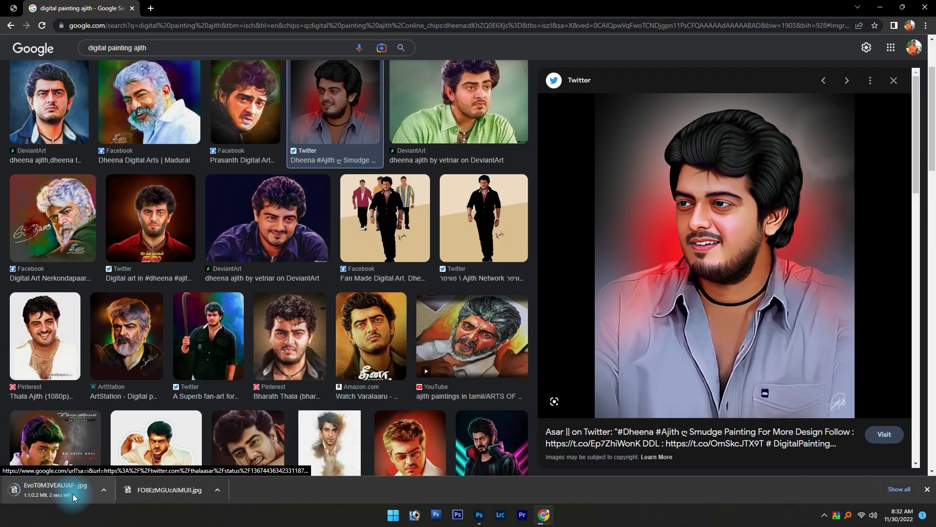
Switch to Photoshop, open the downloaded EvoT0M3VEAUIAF-.jpg as a new document, and inspect the face up close.
{"action": "key", "text": "alt+Tab"}
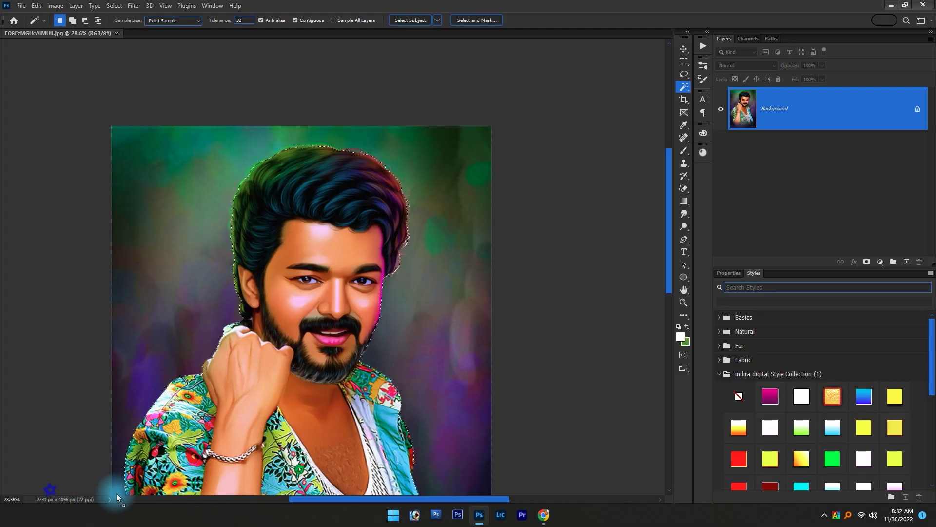
{"action": "left_click_drag", "start_coordinate": [364, 5], "coordinate": [378, 63]}
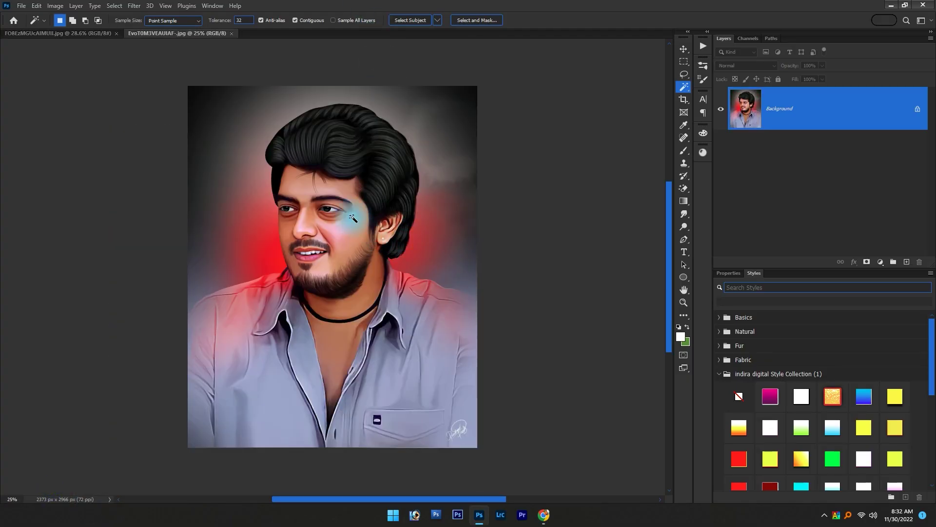
{"action": "left_click", "coordinate": [368, 215], "text": "ctrl"}
{"action": "left_click_drag", "start_coordinate": [368, 216], "coordinate": [373, 239]}
{"action": "left_click_drag", "start_coordinate": [312, 324], "coordinate": [359, 323]}
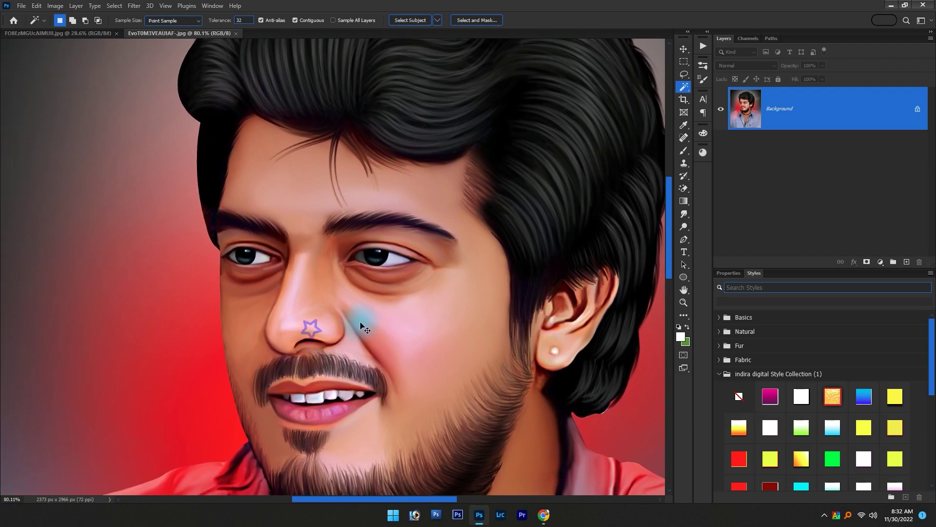
In the FO8EzMGUcAIMUII.jpg document, hide the background behind the man with a layer mask made from the active selection.
{"action": "key", "text": "ctrl+Tab"}
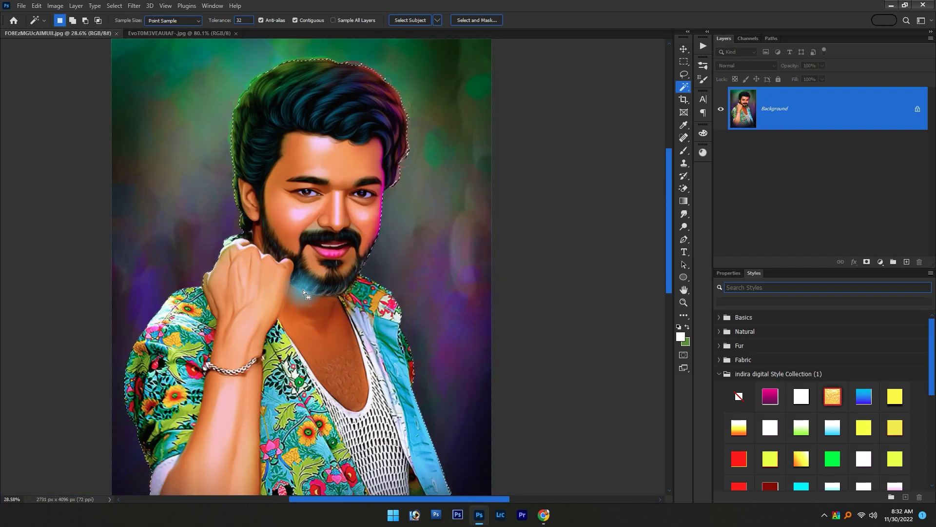
{"action": "left_click", "coordinate": [870, 262]}
{"action": "scroll", "coordinate": [310, 244], "scroll_direction": "up", "scroll_amount": 2}
{"action": "scroll", "coordinate": [176, 286], "scroll_direction": "up", "scroll_amount": 3}
{"action": "key", "text": "ctrl+z"}
{"action": "key", "text": "ctrl+shift+z"}
{"action": "scroll", "coordinate": [176, 286], "scroll_direction": "down", "scroll_amount": 3}
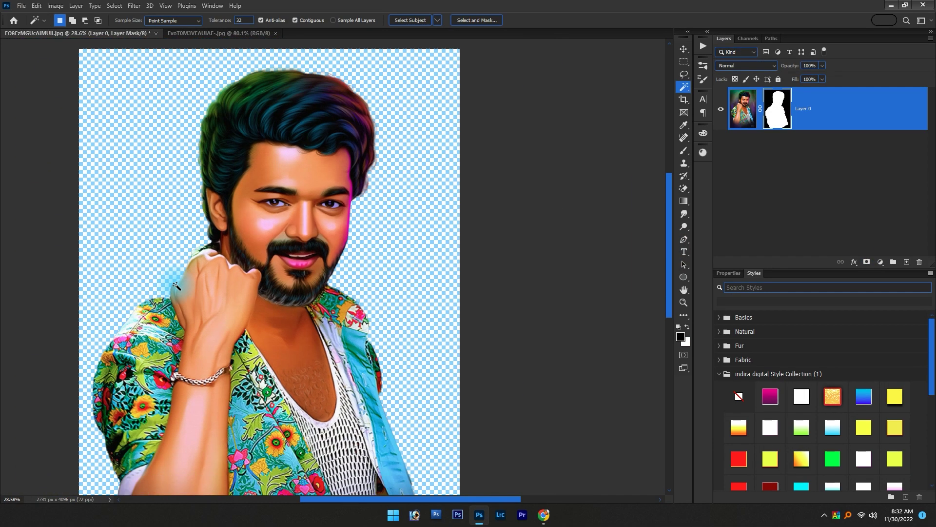
{"action": "scroll", "coordinate": [176, 287], "scroll_direction": "down", "scroll_amount": 3}
{"action": "left_click_drag", "start_coordinate": [176, 287], "coordinate": [248, 346]}
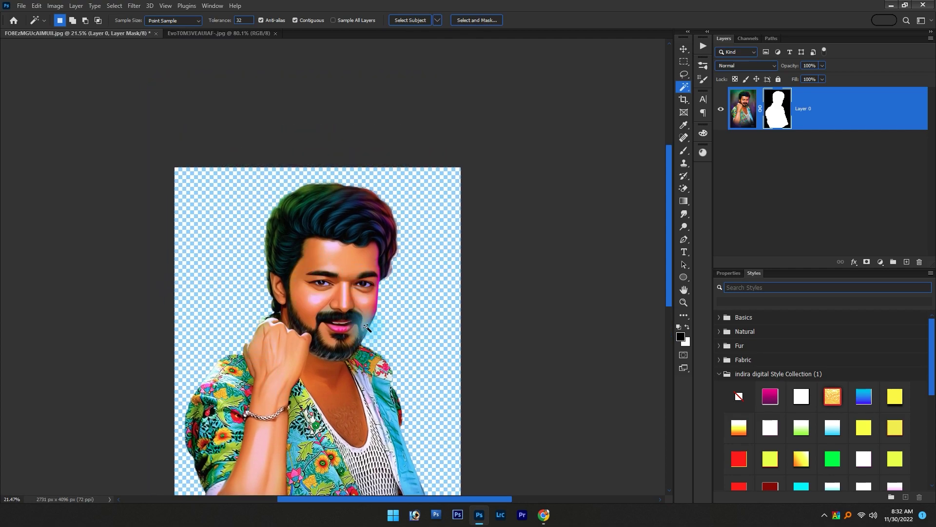
{"action": "scroll", "coordinate": [360, 315], "scroll_direction": "up", "scroll_amount": 4}
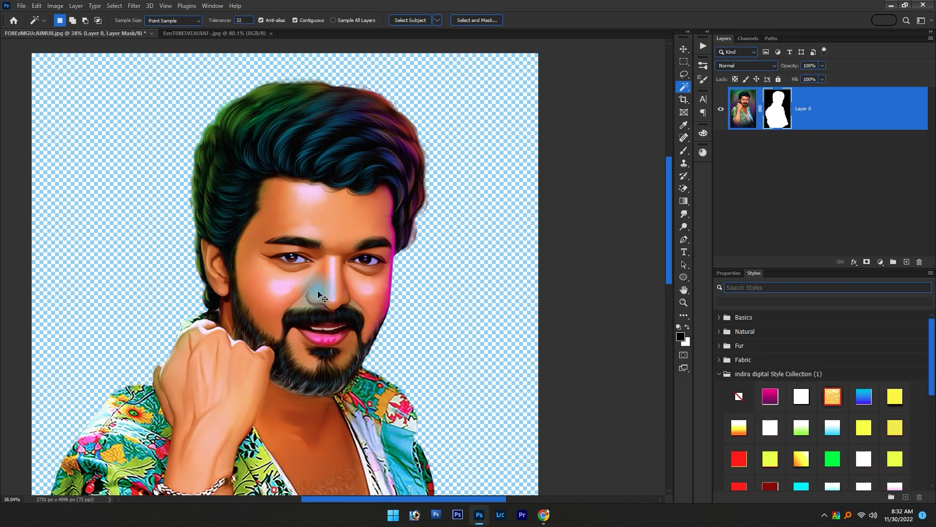
Switch back to Chrome, look through more Ajith results, and preview the white-bearded Facebook portrait by Dheena Digital Arts.
{"action": "key", "text": "ctrl+Tab"}
{"action": "key", "text": "alt+Tab"}
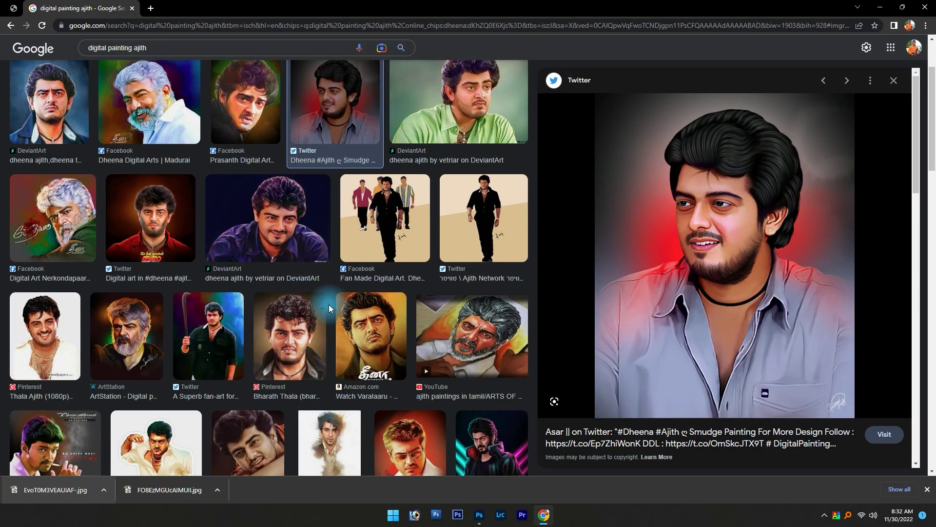
{"action": "scroll", "coordinate": [219, 290], "scroll_direction": "down", "scroll_amount": 4}
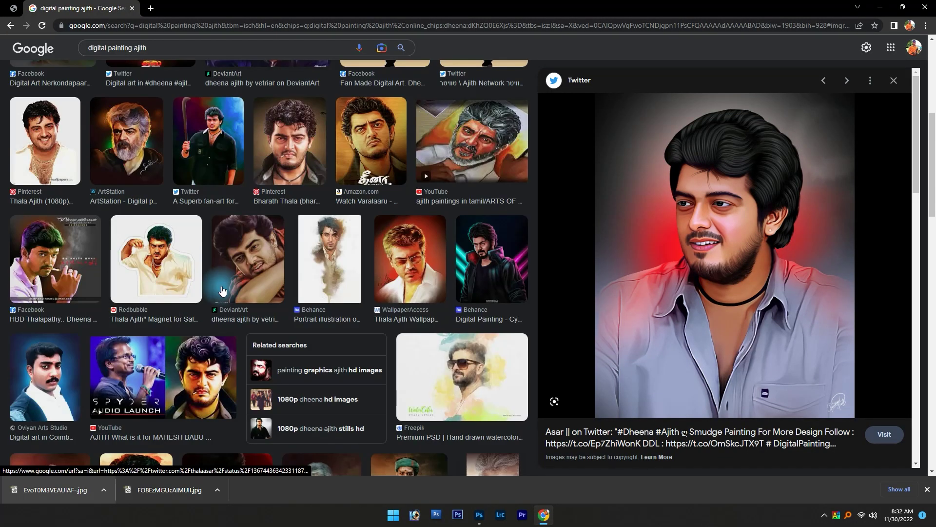
{"action": "scroll", "coordinate": [222, 291], "scroll_direction": "down", "scroll_amount": 2}
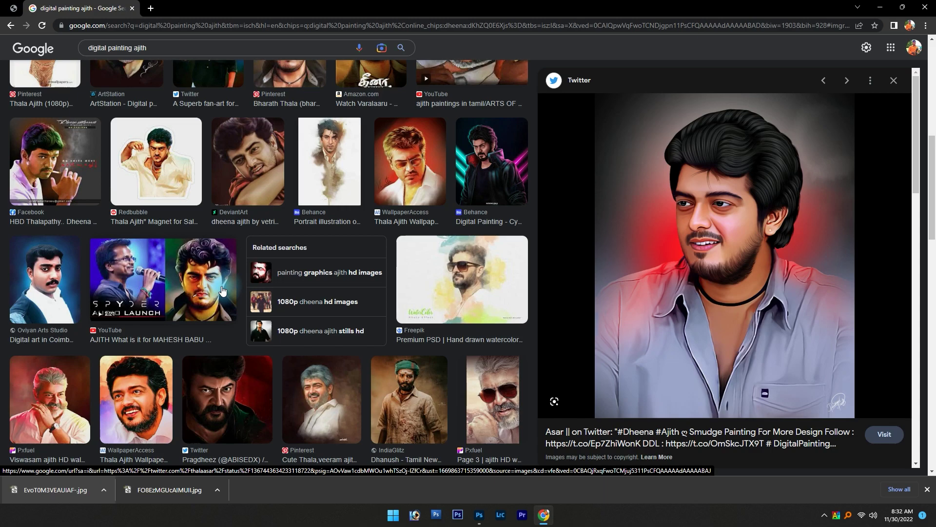
{"action": "scroll", "coordinate": [254, 308], "scroll_direction": "up", "scroll_amount": 8}
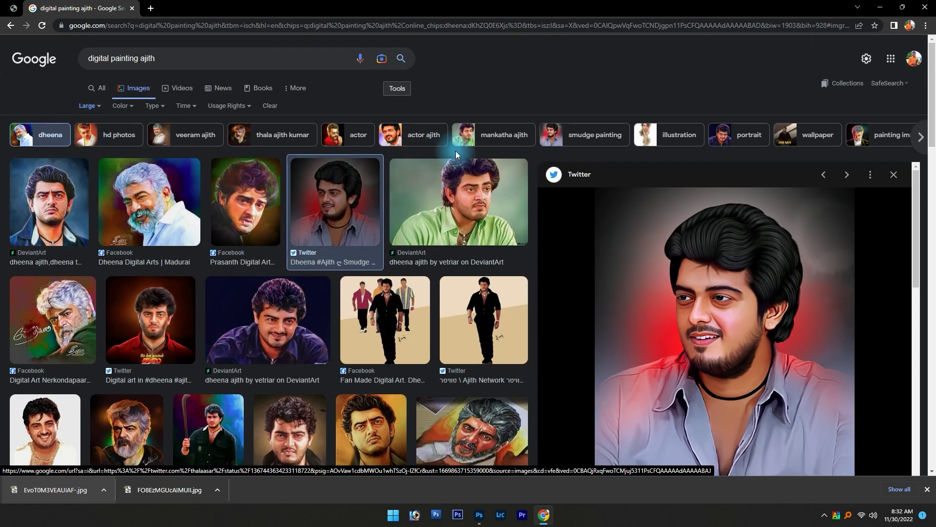
{"action": "left_click", "coordinate": [120, 263]}
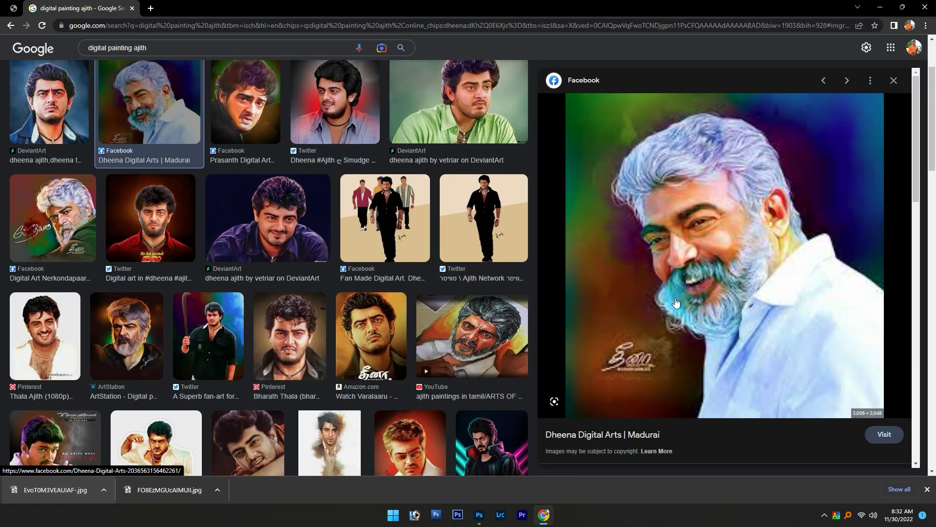
{"action": "scroll", "coordinate": [664, 301], "scroll_direction": "down", "scroll_amount": 3}
{"action": "scroll", "coordinate": [664, 301], "scroll_direction": "up", "scroll_amount": 3}
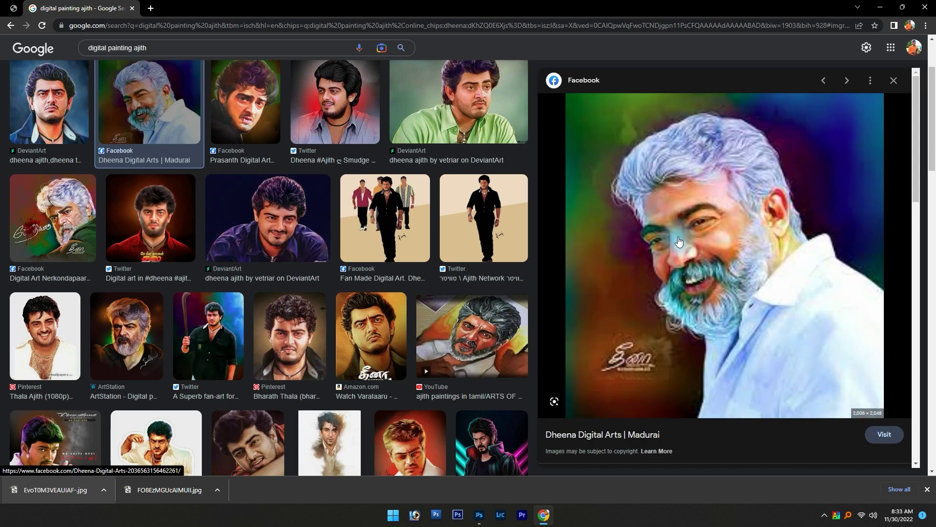
{"action": "scroll", "coordinate": [585, 190], "scroll_direction": "up", "scroll_amount": 2}
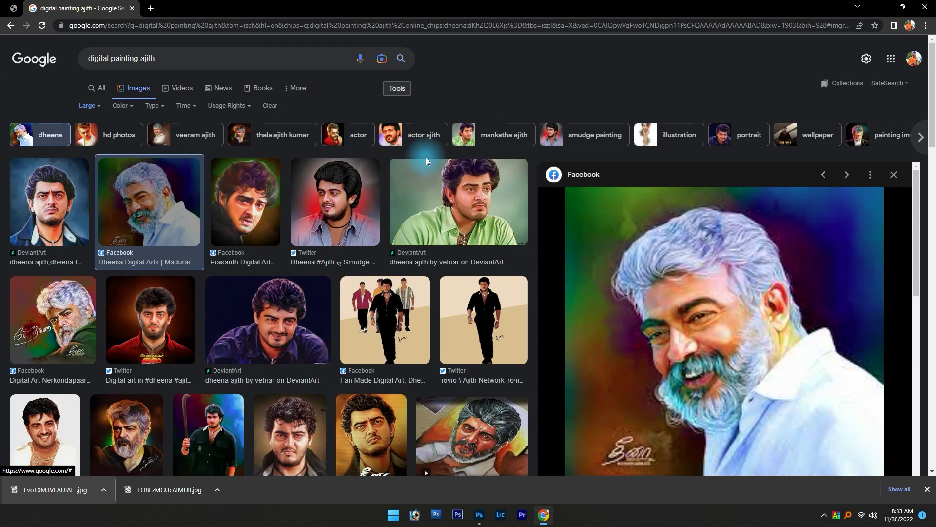
Narrow the Ajith image results to the actor suggestion and limit them to Large size.
{"action": "left_click", "coordinate": [362, 132]}
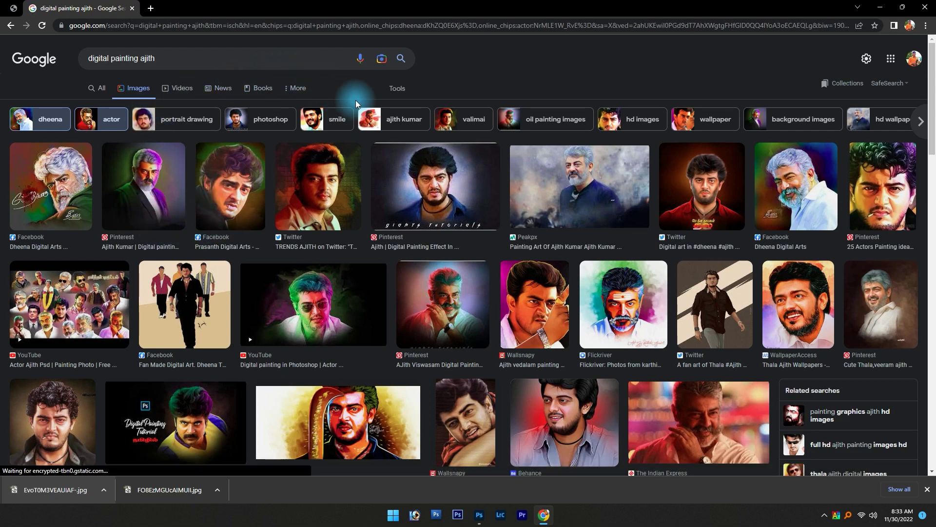
{"action": "left_click", "coordinate": [399, 89]}
{"action": "left_click", "coordinate": [87, 105]}
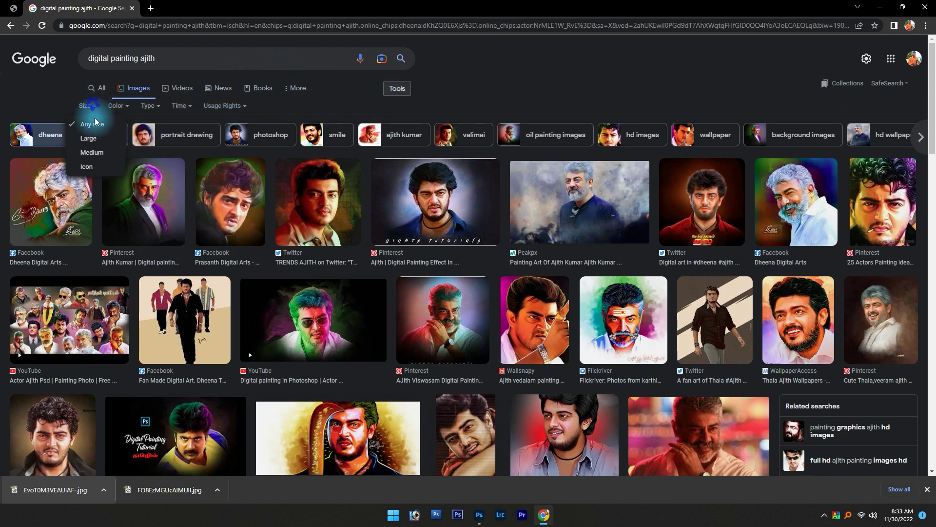
{"action": "left_click", "coordinate": [89, 138]}
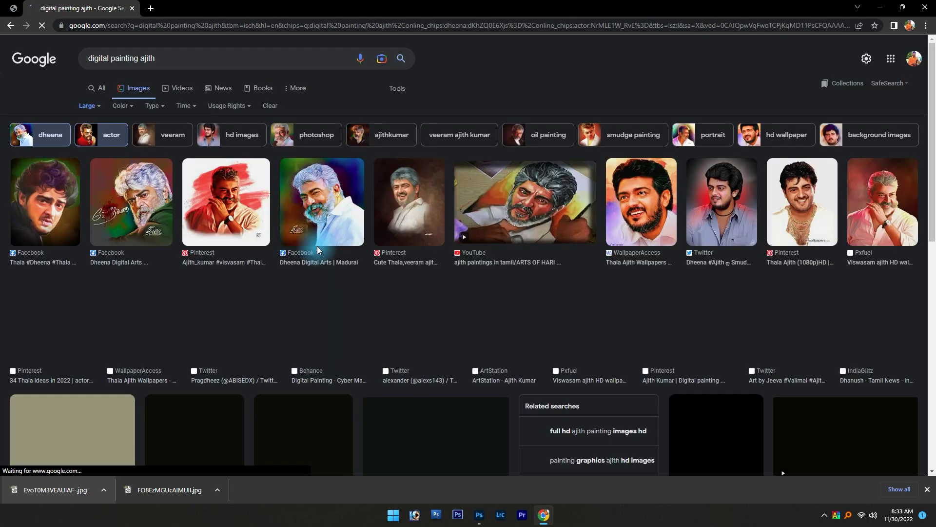
Search images for "vijai tv puzhal" instead and limit the results to Large size.
{"action": "left_click", "coordinate": [157, 62]}
{"action": "key", "text": "ctrl+a"}
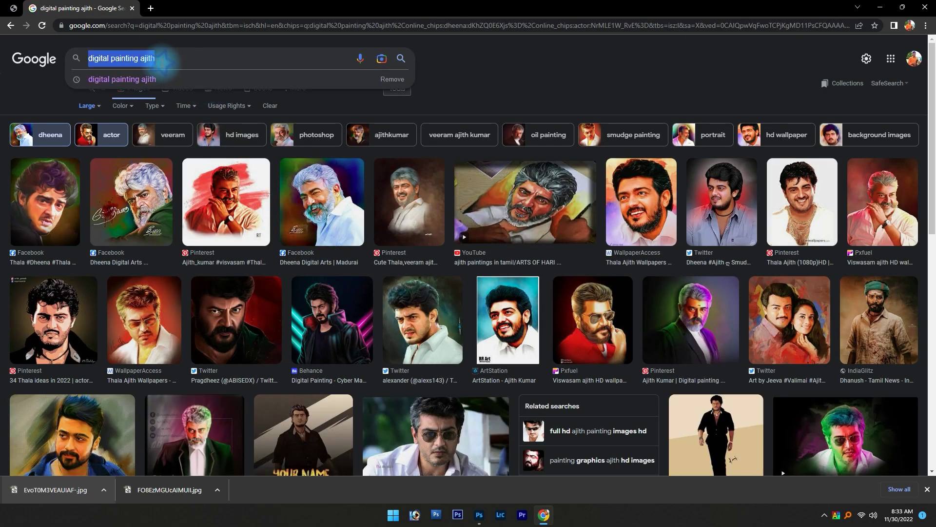
{"action": "type", "text": "vijai tv puzhal"}
{"action": "key", "text": "Return"}
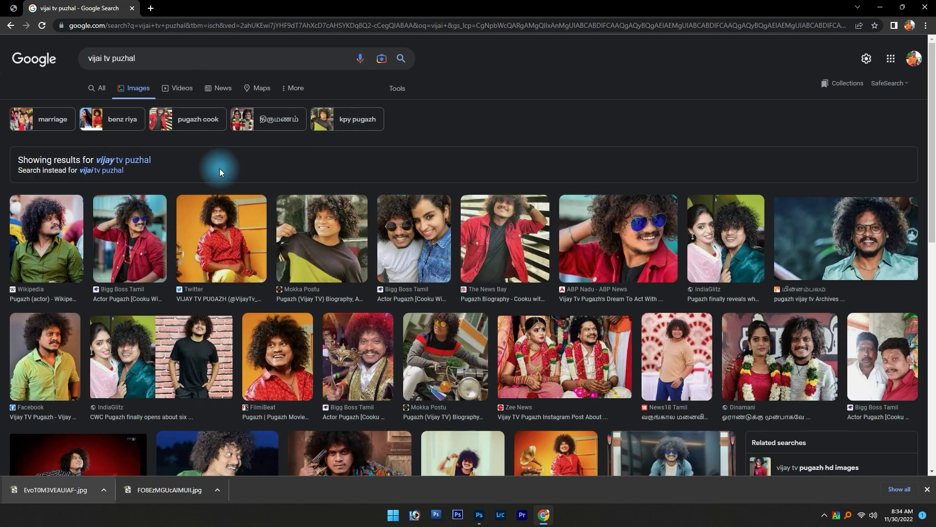
{"action": "left_click", "coordinate": [383, 88]}
{"action": "left_click", "coordinate": [85, 106]}
{"action": "left_click", "coordinate": [90, 139]}
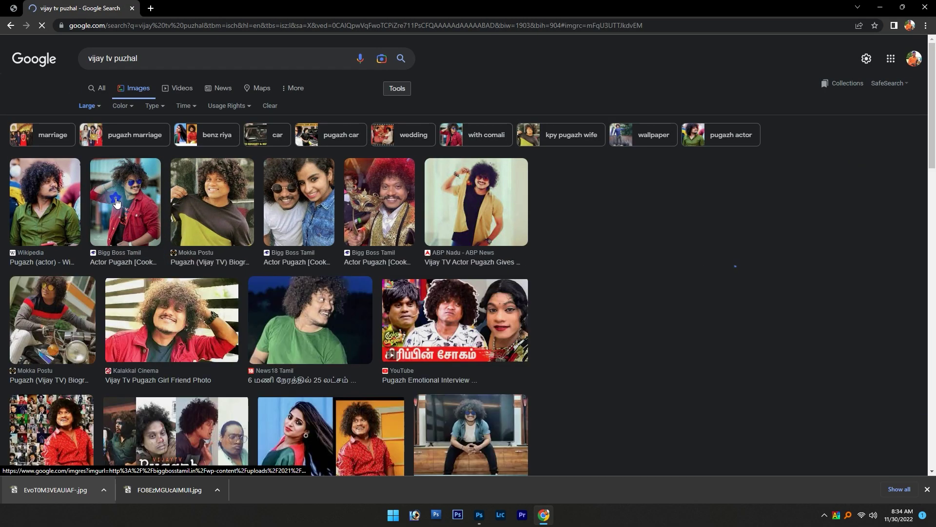
Preview the Bigg Boss Tamil red-jacket photo and run its related search "vijay tv pugazh hd images".
{"action": "left_click", "coordinate": [117, 203]}
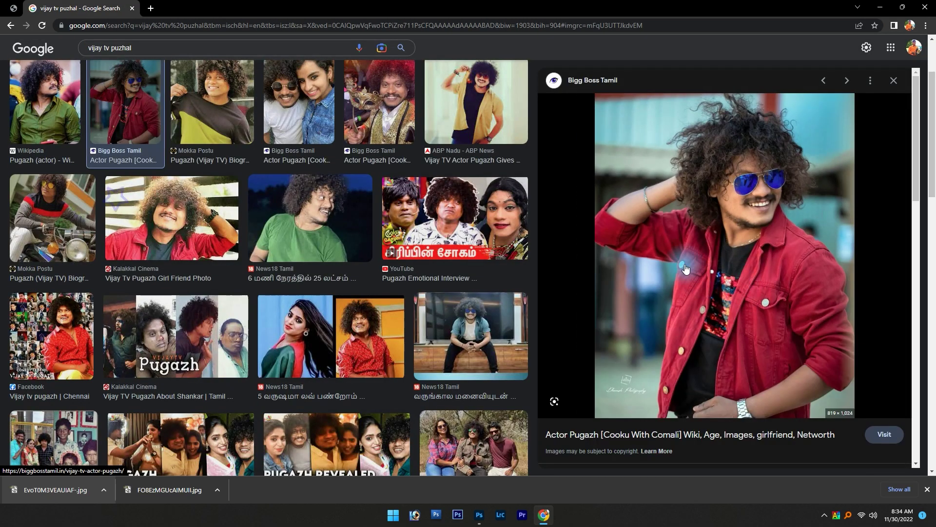
{"action": "scroll", "coordinate": [680, 305], "scroll_direction": "down", "scroll_amount": 2}
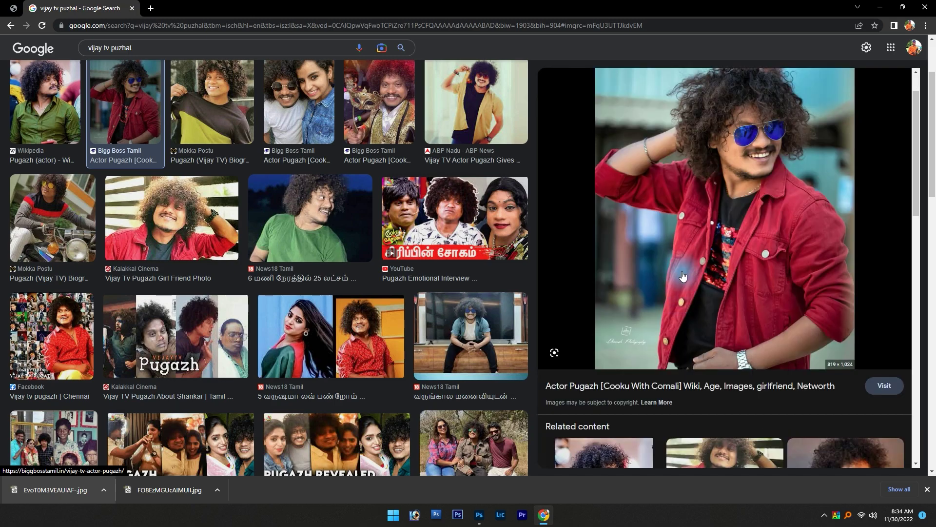
{"action": "scroll", "coordinate": [679, 270], "scroll_direction": "down", "scroll_amount": 10}
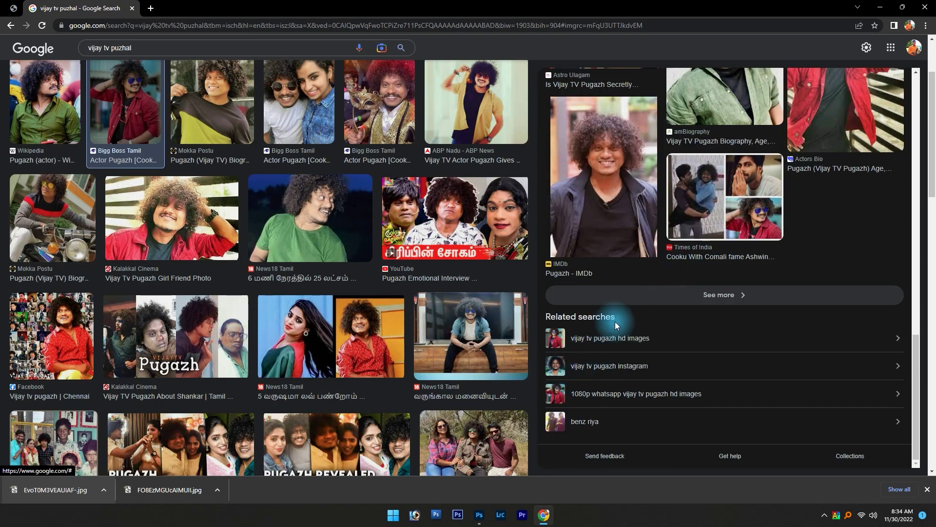
{"action": "left_click", "coordinate": [597, 350]}
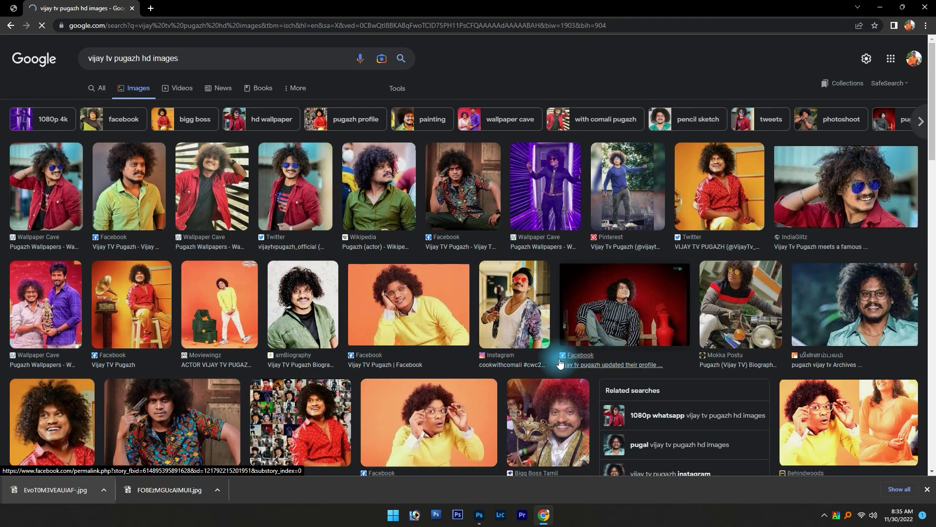
Preview the Twitter photo with blue sunglasses and limit the Pugazh image results to Large size.
{"action": "left_click", "coordinate": [302, 197]}
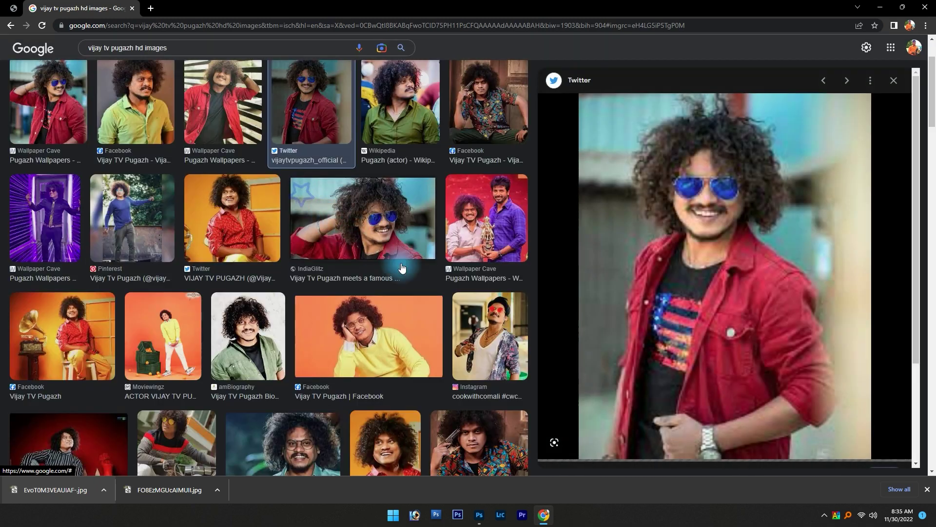
{"action": "scroll", "coordinate": [1, 226], "scroll_direction": "up", "scroll_amount": 3}
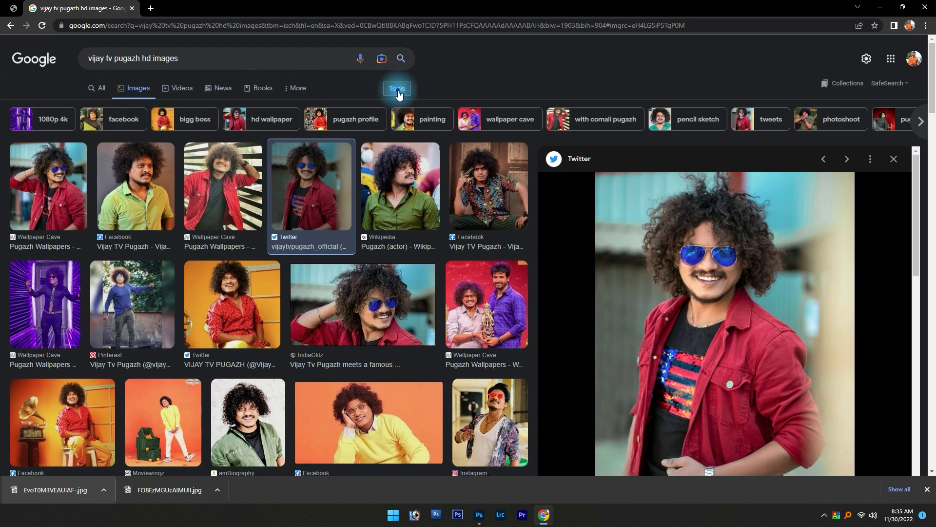
{"action": "left_click", "coordinate": [397, 89]}
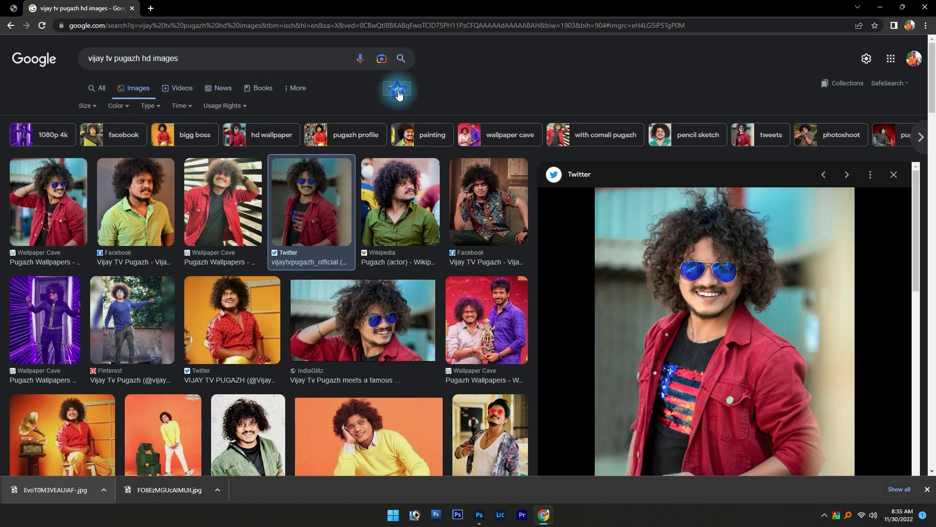
{"action": "left_click", "coordinate": [86, 106]}
{"action": "left_click", "coordinate": [99, 140]}
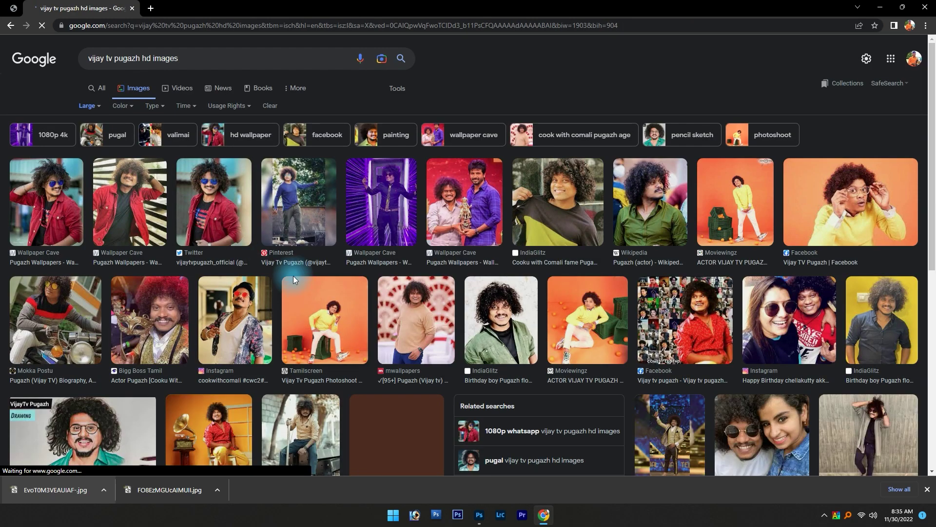
Examine the Twitter photo of Pugazh in the red jacket and blue sunglasses among the Large results.
{"action": "left_click", "coordinate": [190, 215]}
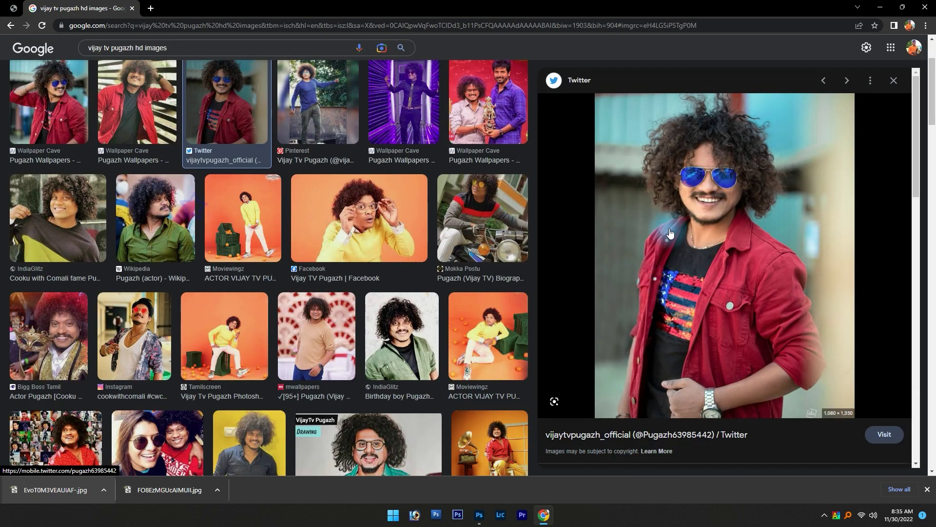
{"action": "scroll", "coordinate": [671, 234], "scroll_direction": "down", "scroll_amount": 2}
{"action": "scroll", "coordinate": [668, 239], "scroll_direction": "up", "scroll_amount": 2}
{"action": "right_click", "coordinate": [695, 183]}
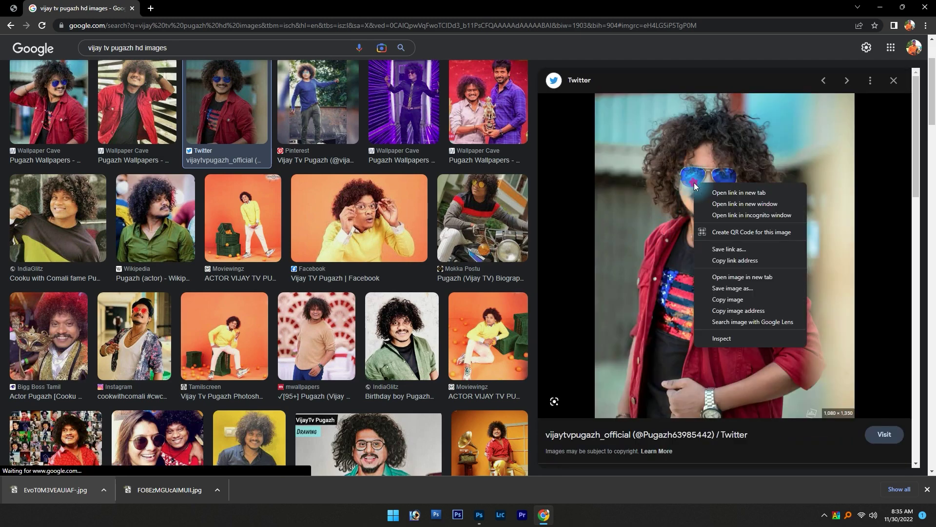
{"action": "key", "text": "Escape"}
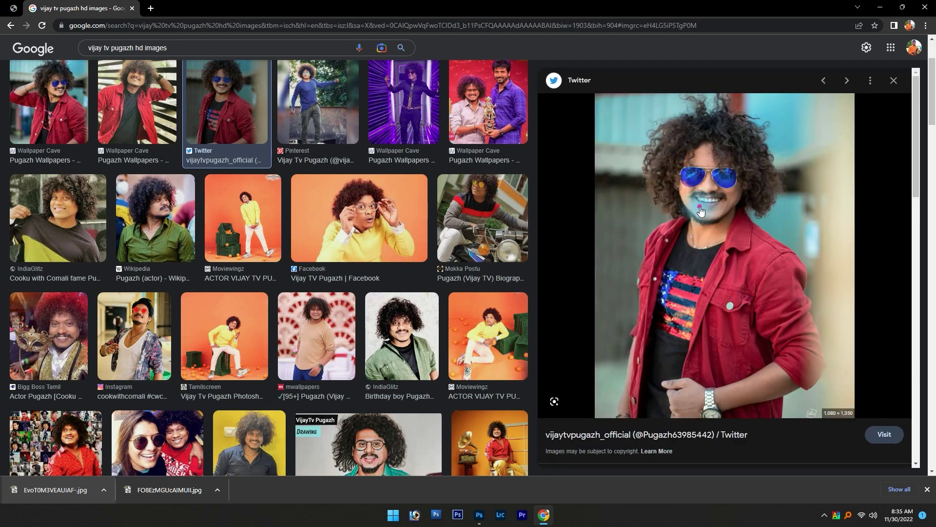
Copy the previewed red-jacket photo and paste it into a new 1080 x 1350 px, 72 ppi document in Photoshop.
{"action": "right_click", "coordinate": [700, 206]}
{"action": "left_click", "coordinate": [734, 323]}
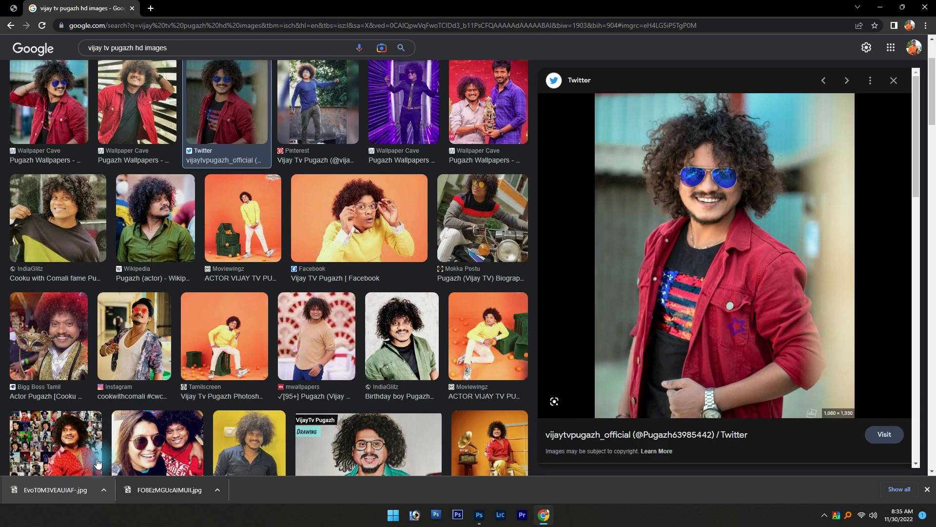
{"action": "left_click", "coordinate": [479, 515]}
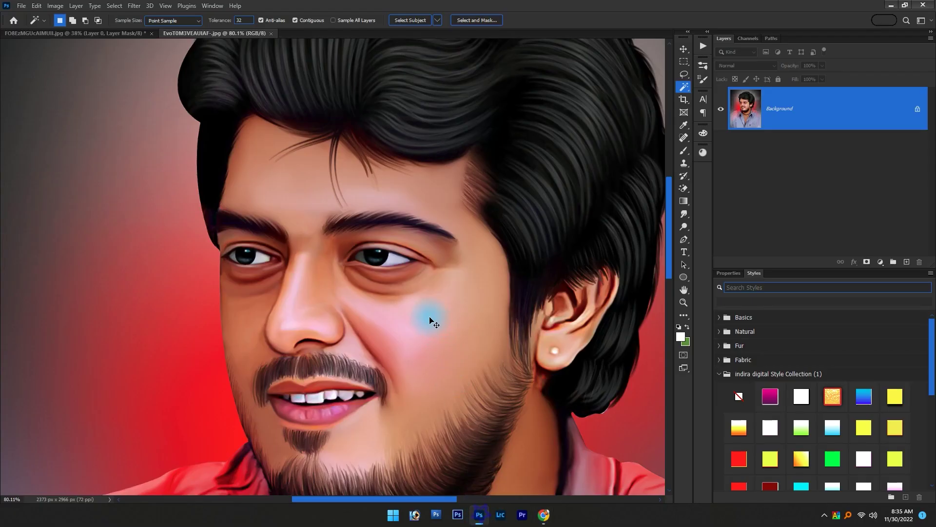
{"action": "key", "text": "ctrl+n"}
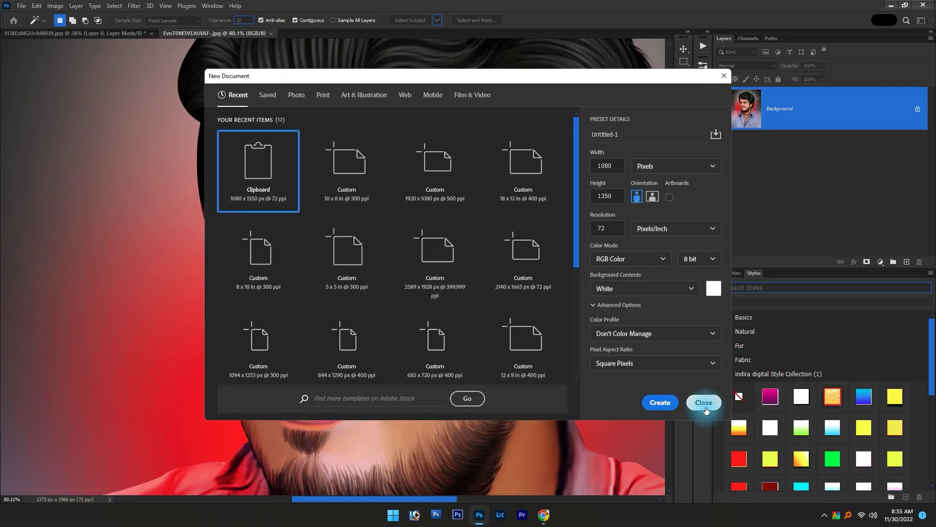
{"action": "left_click", "coordinate": [659, 402]}
{"action": "key", "text": "ctrl+v"}
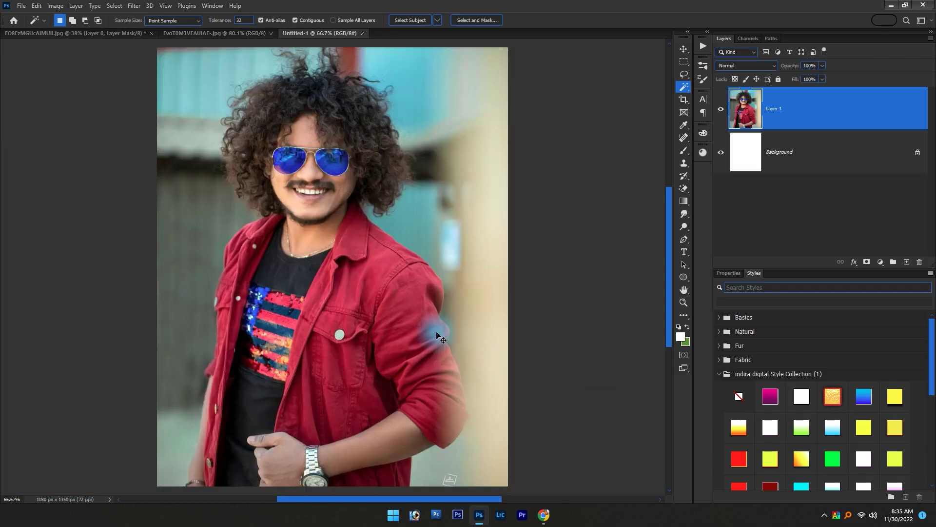
Merge the pasted photo into the Background layer and duplicate that layer.
{"action": "scroll", "coordinate": [310, 207], "scroll_direction": "up", "scroll_amount": 5}
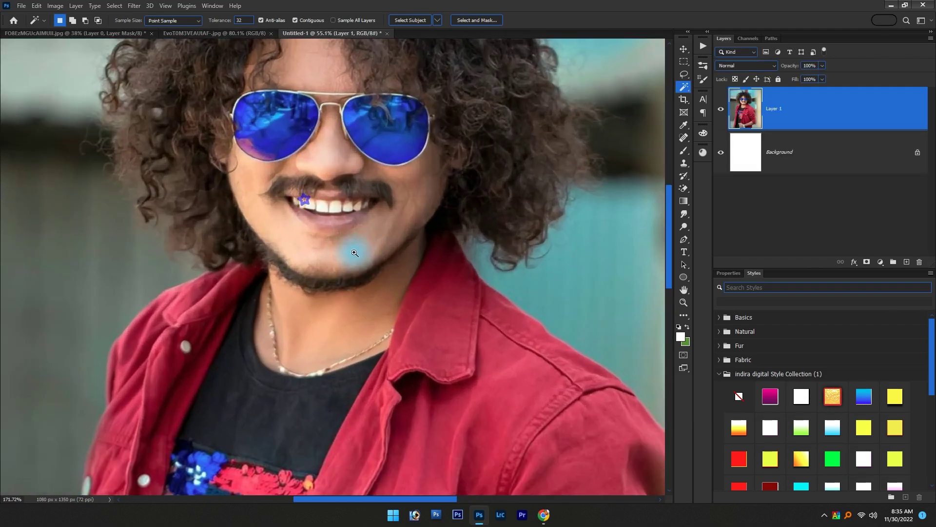
{"action": "scroll", "coordinate": [360, 261], "scroll_direction": "down", "scroll_amount": 5}
{"action": "key", "text": "ctrl+e"}
{"action": "scroll", "coordinate": [355, 255], "scroll_direction": "down", "scroll_amount": 2}
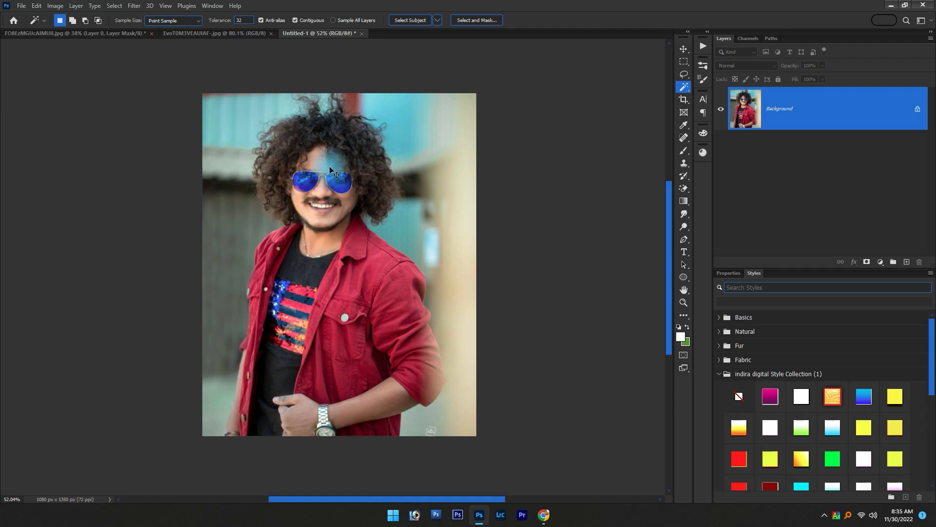
{"action": "key", "text": "ctrl+j"}
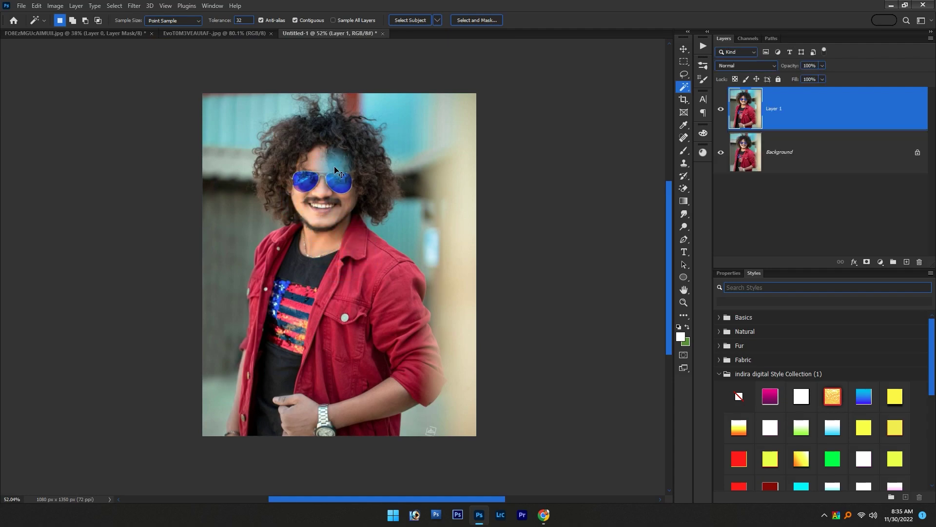
Open the duplicate in the Camera Raw Filter and set Contrast +16, Highlights -60, Shadows +20, Whites +15 and Blacks -33.
{"action": "left_click", "coordinate": [135, 6]}
{"action": "left_click", "coordinate": [163, 91]}
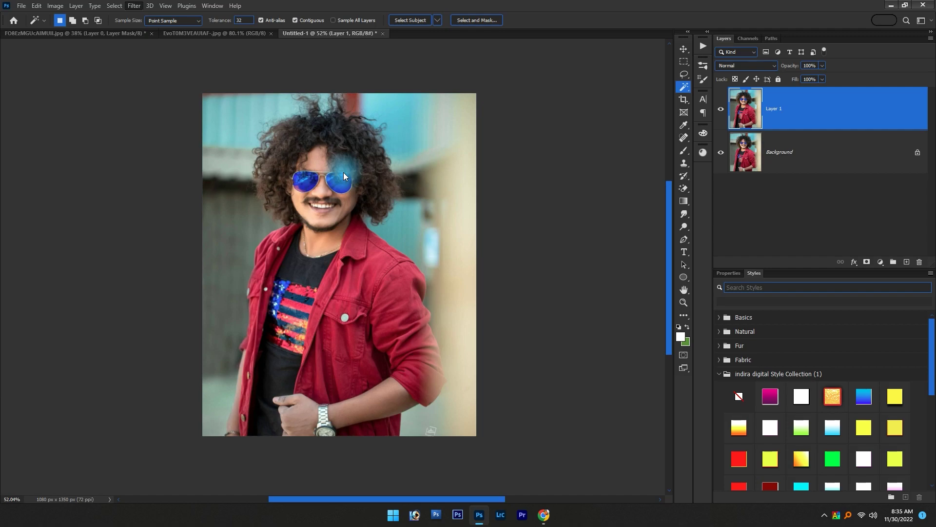
{"action": "scroll", "coordinate": [344, 174], "scroll_direction": "up", "scroll_amount": 5}
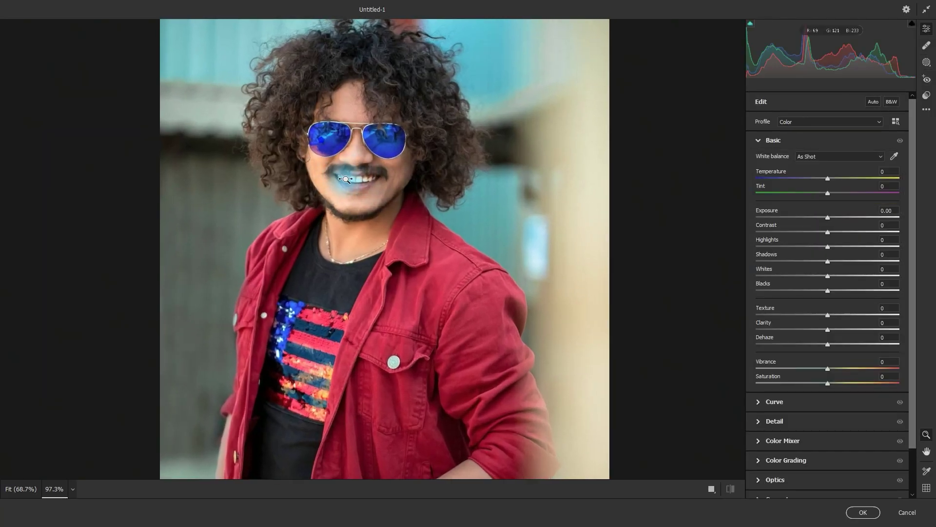
{"action": "left_click_drag", "start_coordinate": [355, 191], "coordinate": [367, 249]}
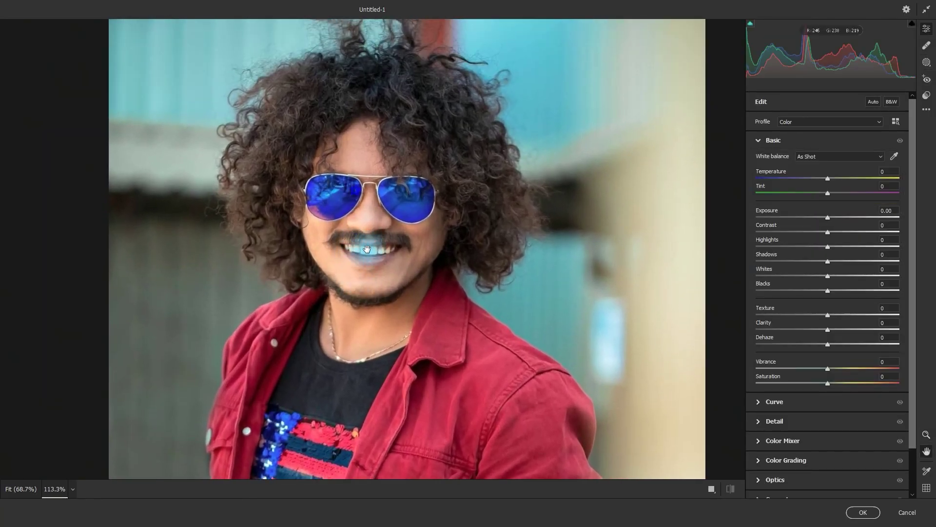
{"action": "left_click", "coordinate": [838, 232]}
{"action": "left_click_drag", "start_coordinate": [816, 247], "coordinate": [775, 249]}
{"action": "left_click_drag", "start_coordinate": [834, 261], "coordinate": [841, 262]}
{"action": "left_click", "coordinate": [814, 290]}
{"action": "left_click_drag", "start_coordinate": [812, 290], "coordinate": [803, 290]}
{"action": "left_click", "coordinate": [838, 274]}
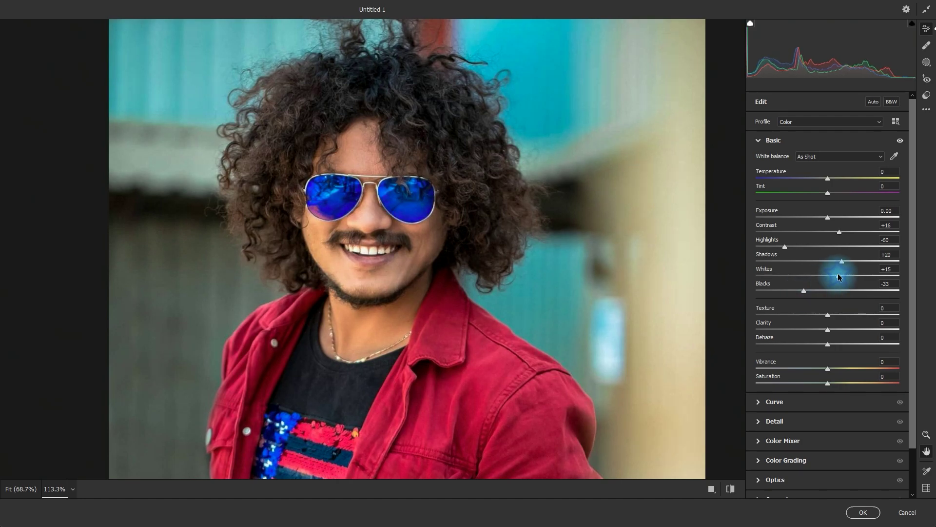
Set the Camera Raw Temperature to +5 and show the before and after versions side by side.
{"action": "left_click_drag", "start_coordinate": [827, 180], "coordinate": [831, 180]}
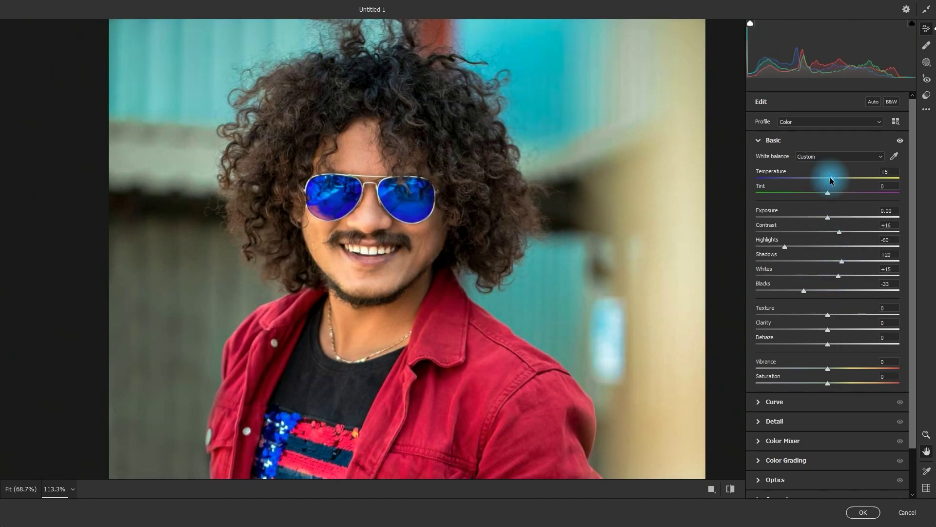
{"action": "left_click_drag", "start_coordinate": [372, 240], "coordinate": [329, 236]}
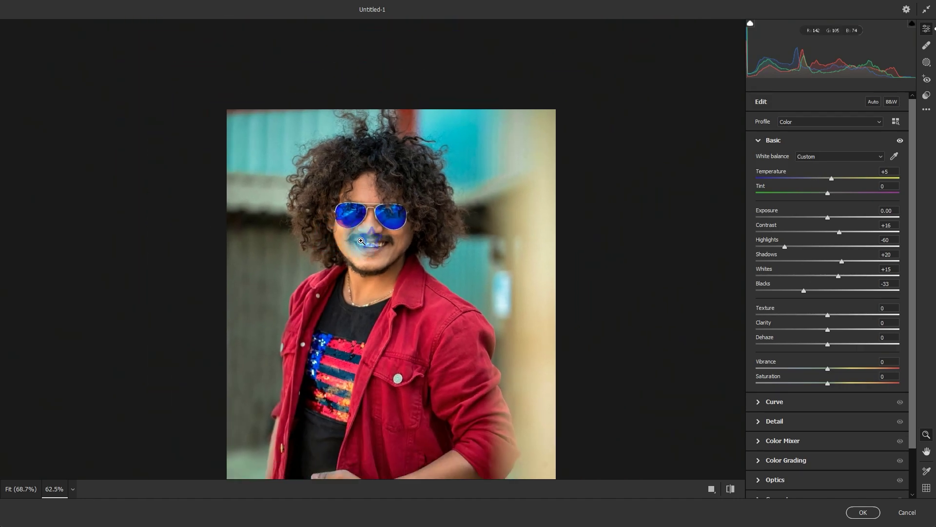
{"action": "key", "text": "q"}
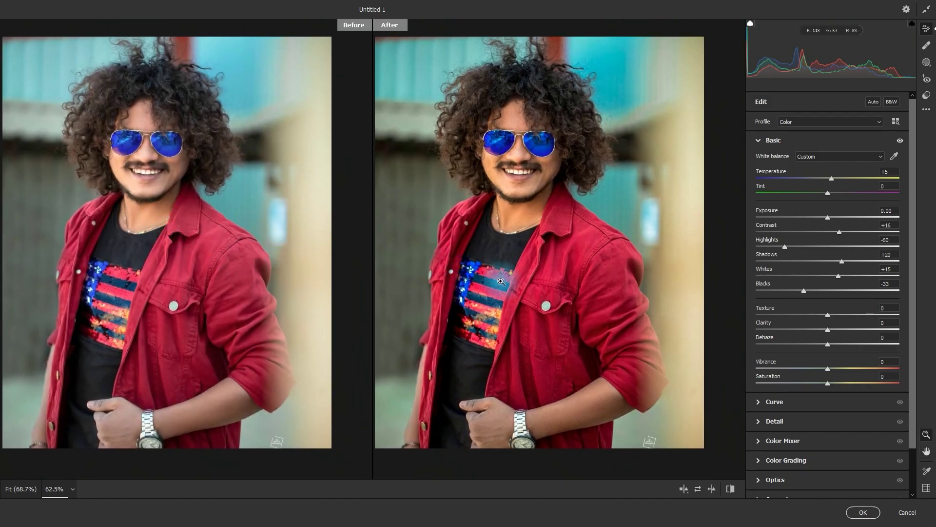
{"action": "left_click_drag", "start_coordinate": [575, 206], "coordinate": [552, 207]}
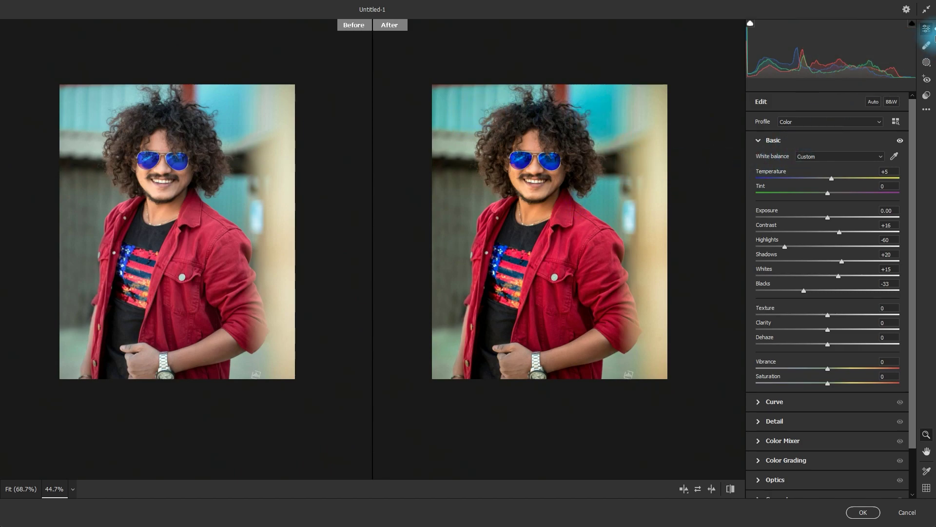
Create a Background mask in Camera Raw and set its Temperature to -33, Hue to -4.3 and Saturation to +28.
{"action": "left_click", "coordinate": [927, 62]}
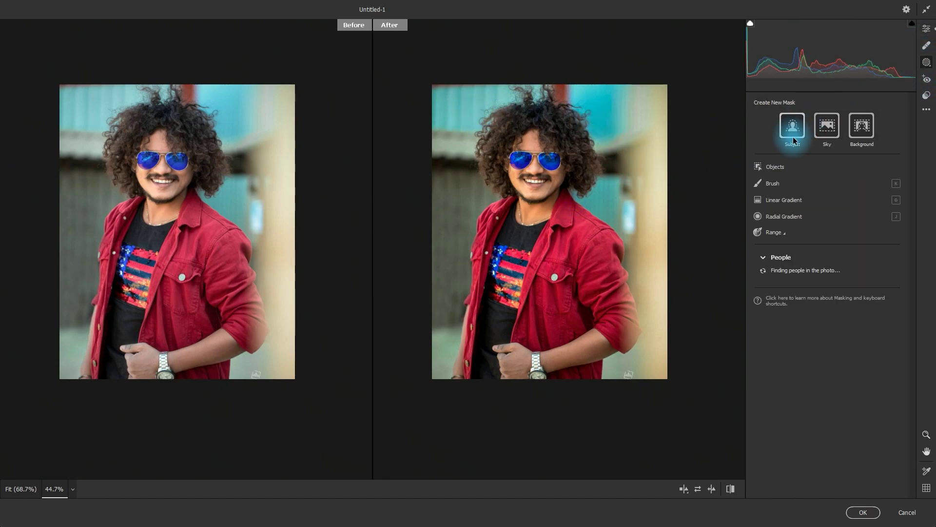
{"action": "left_click", "coordinate": [862, 130]}
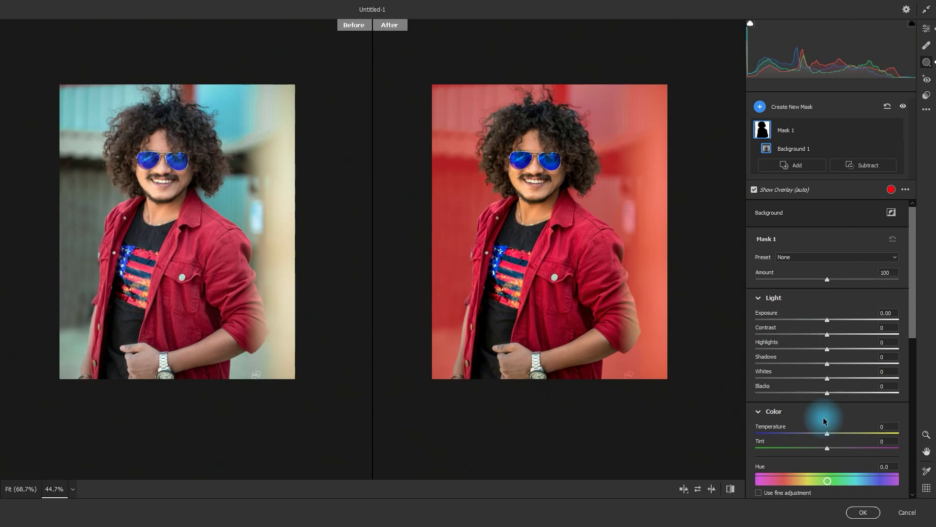
{"action": "left_click_drag", "start_coordinate": [825, 433], "coordinate": [802, 433]}
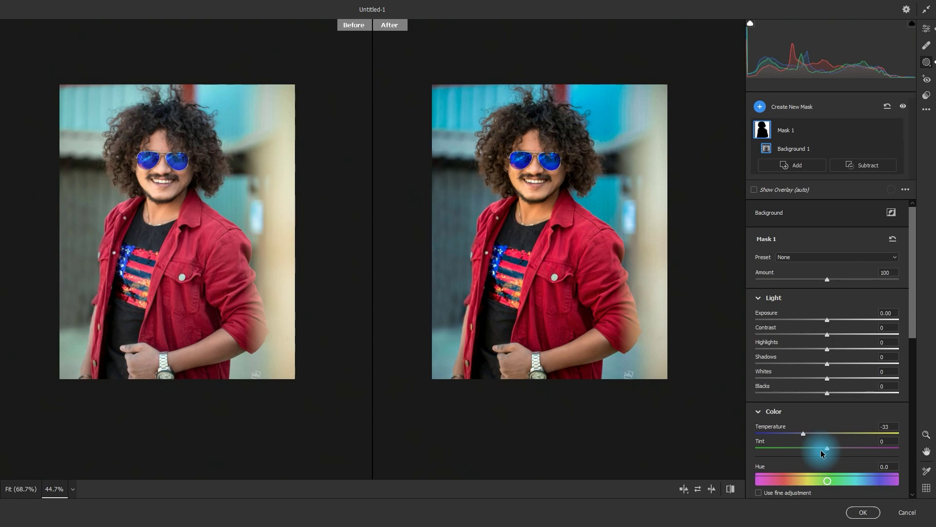
{"action": "mouse_move", "coordinate": [827, 482]}
{"action": "left_mouse_down"}
{"action": "mouse_move", "coordinate": [835, 483]}
{"action": "mouse_move", "coordinate": [818, 484]}
{"action": "mouse_move", "coordinate": [826, 481]}
{"action": "left_mouse_up"}
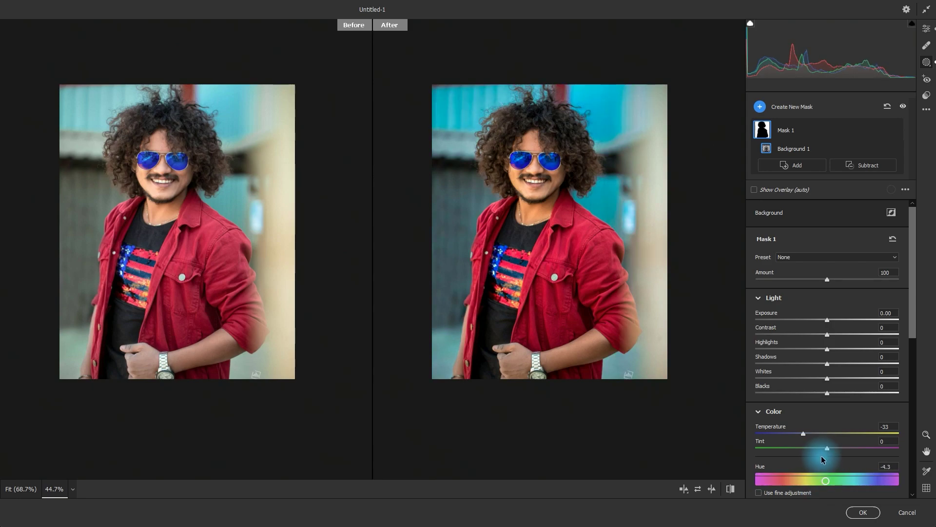
{"action": "scroll", "coordinate": [810, 460], "scroll_direction": "down", "scroll_amount": 3}
{"action": "mouse_move", "coordinate": [825, 346]}
{"action": "left_mouse_down"}
{"action": "mouse_move", "coordinate": [871, 346]}
{"action": "mouse_move", "coordinate": [821, 346]}
{"action": "left_mouse_up"}
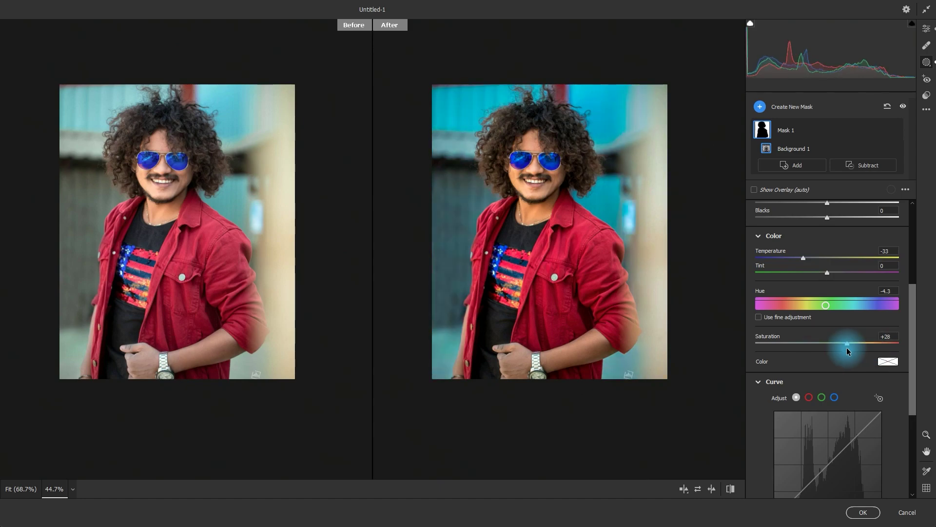
Set the background mask's Exposure to +0.10, Contrast to +16 and Highlights to -31, and apply the Camera Raw edits.
{"action": "scroll", "coordinate": [805, 335], "scroll_direction": "up", "scroll_amount": 3}
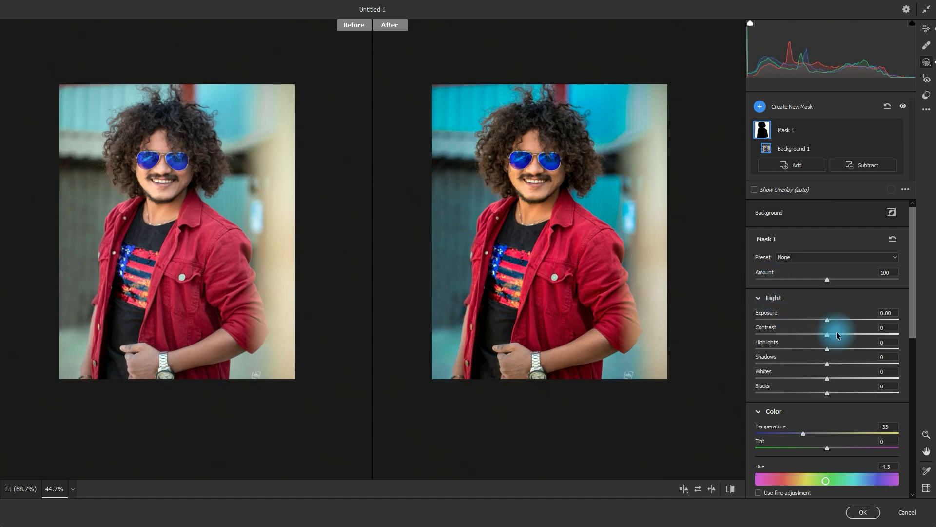
{"action": "left_click_drag", "start_coordinate": [827, 320], "coordinate": [805, 347]}
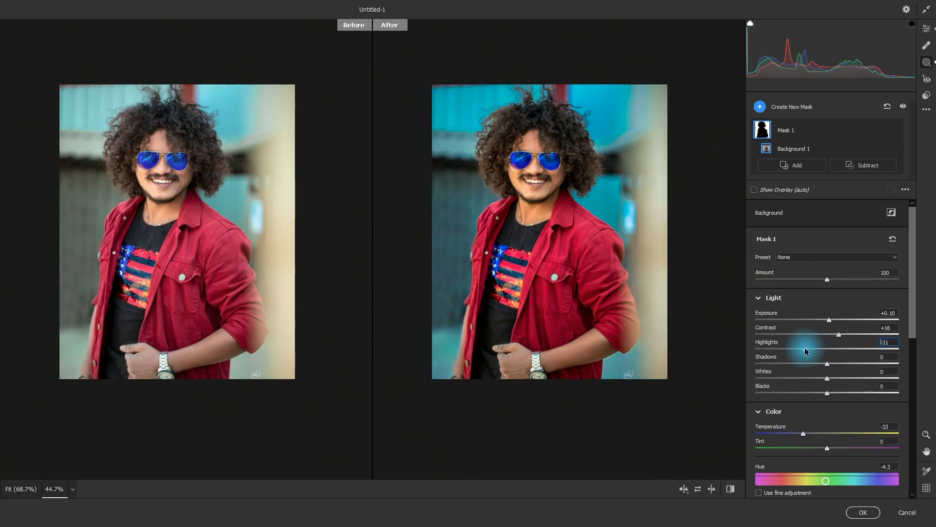
{"action": "left_click", "coordinate": [878, 99]}
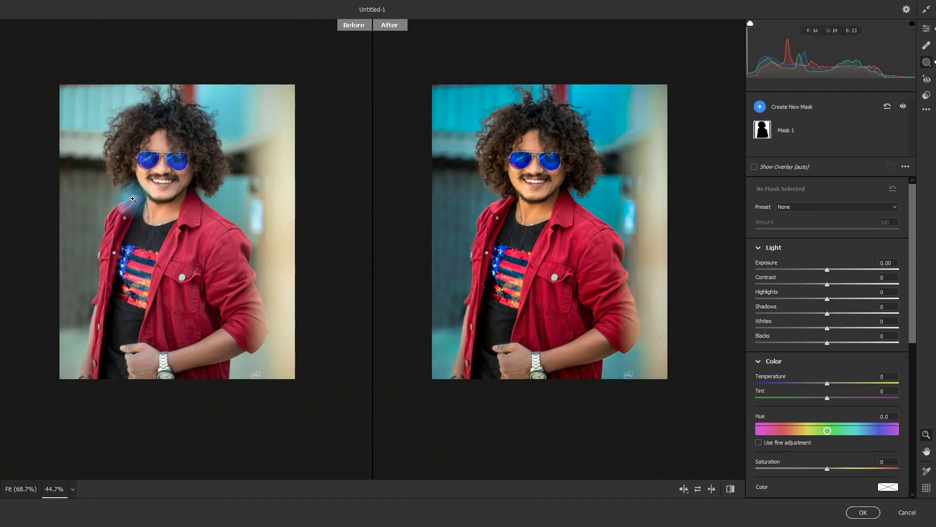
{"action": "key", "text": "e"}
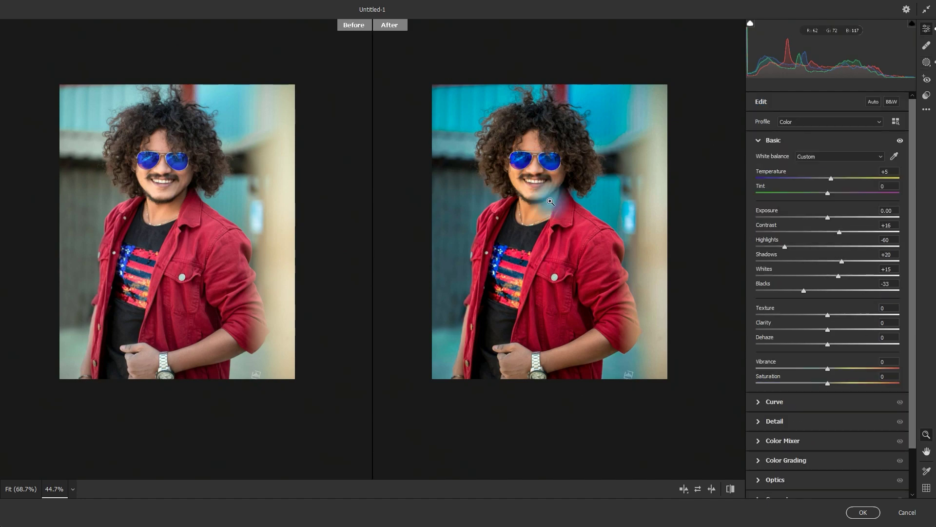
{"action": "left_click", "coordinate": [863, 512]}
Compare the edited layer with the original by hiding and showing it, and fit the photo to the screen with the Move tool active.
{"action": "scroll", "coordinate": [264, 200], "scroll_direction": "up", "scroll_amount": 4}
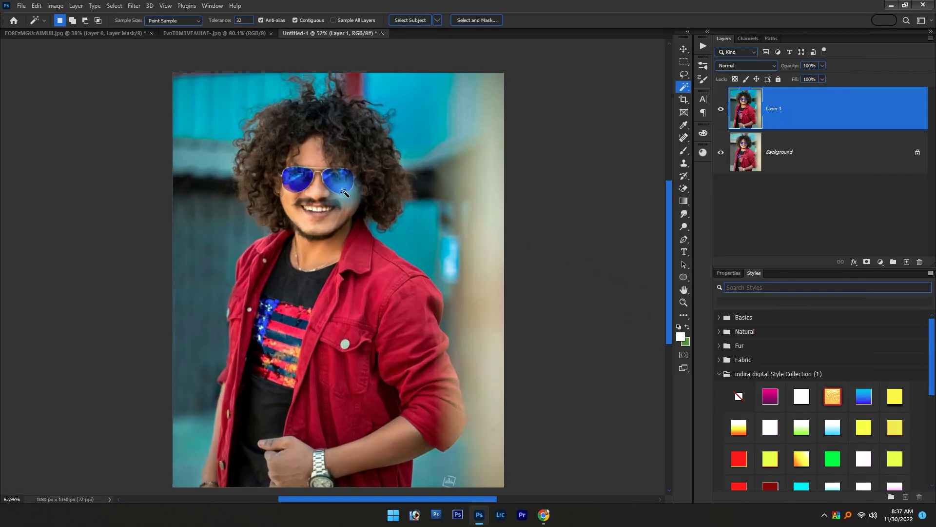
{"action": "left_click", "coordinate": [719, 109]}
{"action": "left_click", "coordinate": [719, 110]}
{"action": "key", "text": "ctrl+0"}
{"action": "key", "text": "v"}
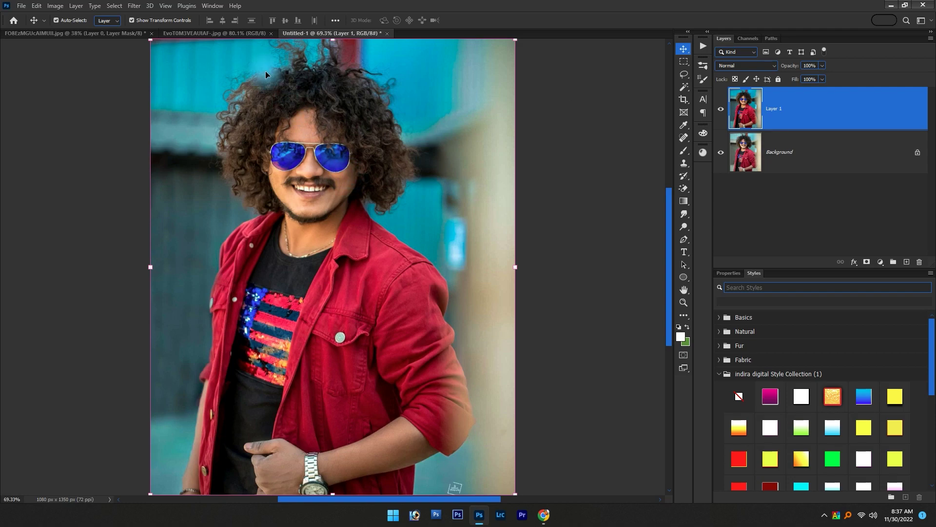
Apply the Clarity preset of Topaz Adjust 5 to the edited layer after checking the face at 100%.
{"action": "left_click", "coordinate": [134, 5]}
{"action": "mouse_move", "coordinate": [205, 239]}
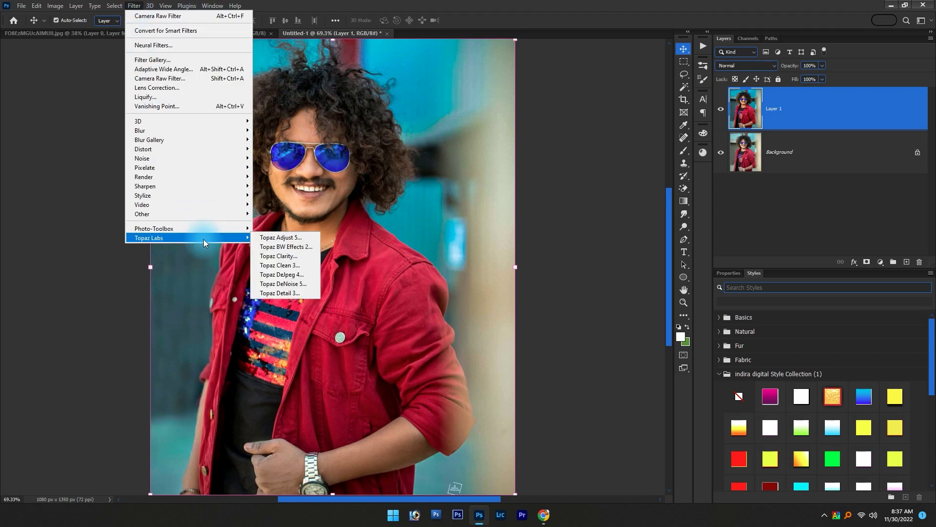
{"action": "left_click", "coordinate": [285, 238]}
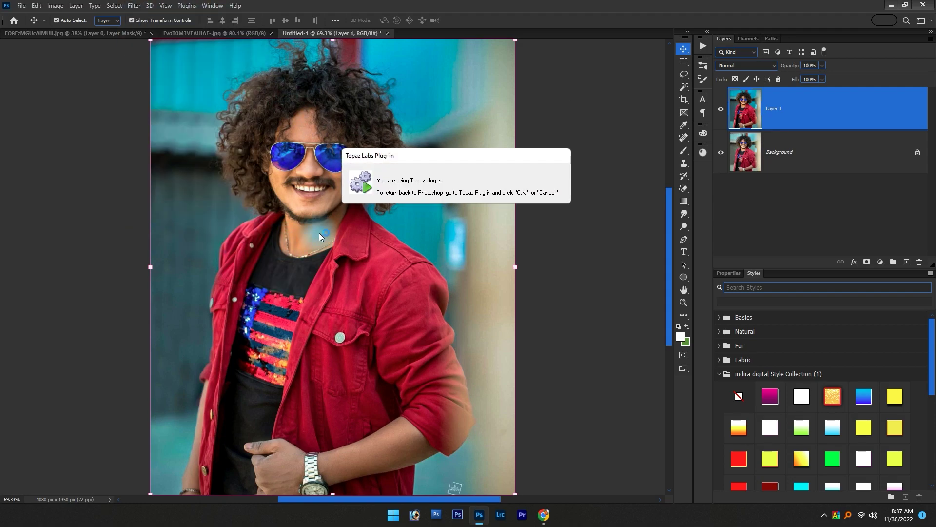
{"action": "left_click", "coordinate": [64, 150]}
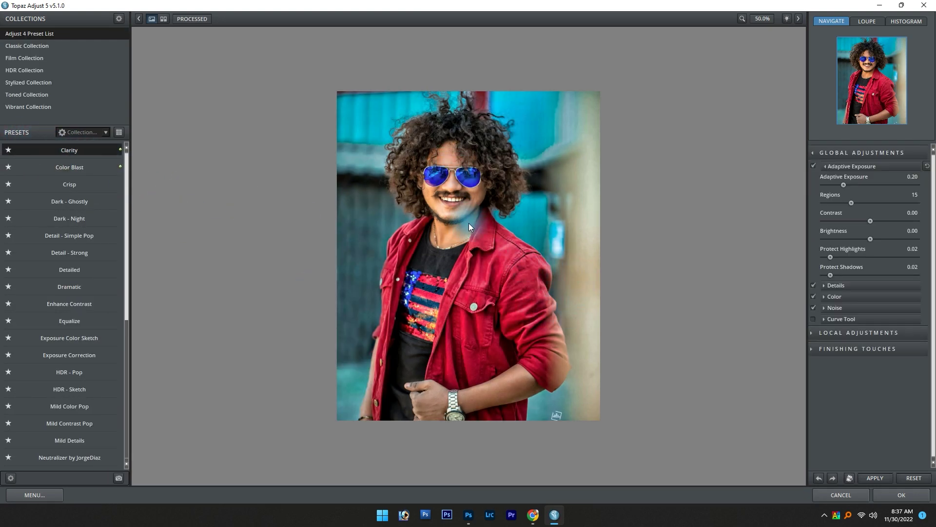
{"action": "left_click", "coordinate": [470, 209]}
{"action": "left_click_drag", "start_coordinate": [464, 121], "coordinate": [481, 443]}
{"action": "scroll", "coordinate": [481, 442], "scroll_direction": "down", "scroll_amount": 2}
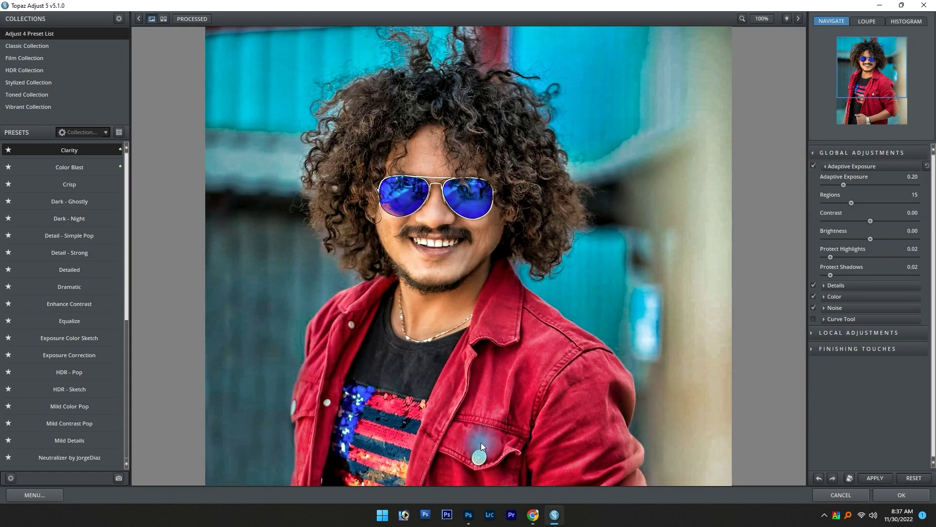
{"action": "left_click", "coordinate": [929, 495]}
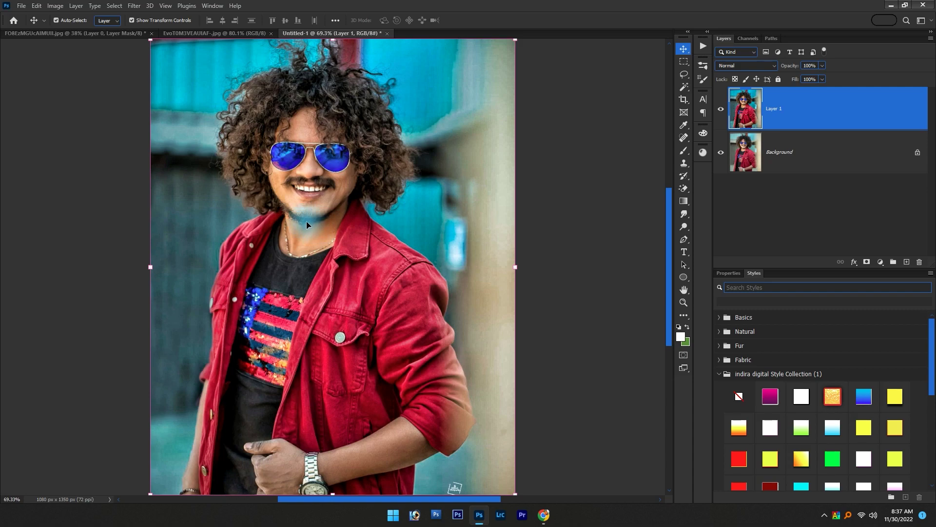
Apply Oil Paint to the edited layer with Stylization 2.0, Cleanliness 2.0, Scale 0.1, Bristle Detail 10.0 and Lighting off, checking the face in its preview.
{"action": "left_click", "coordinate": [134, 6]}
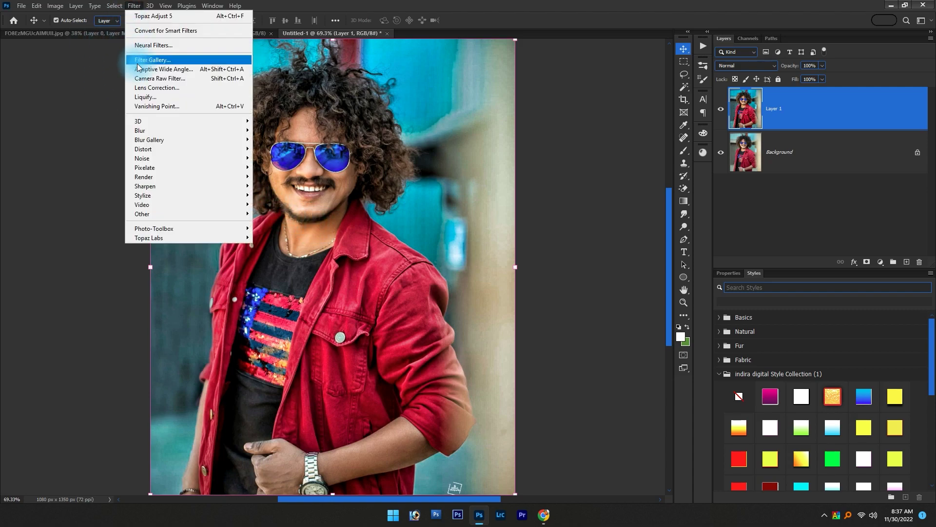
{"action": "mouse_move", "coordinate": [156, 197]}
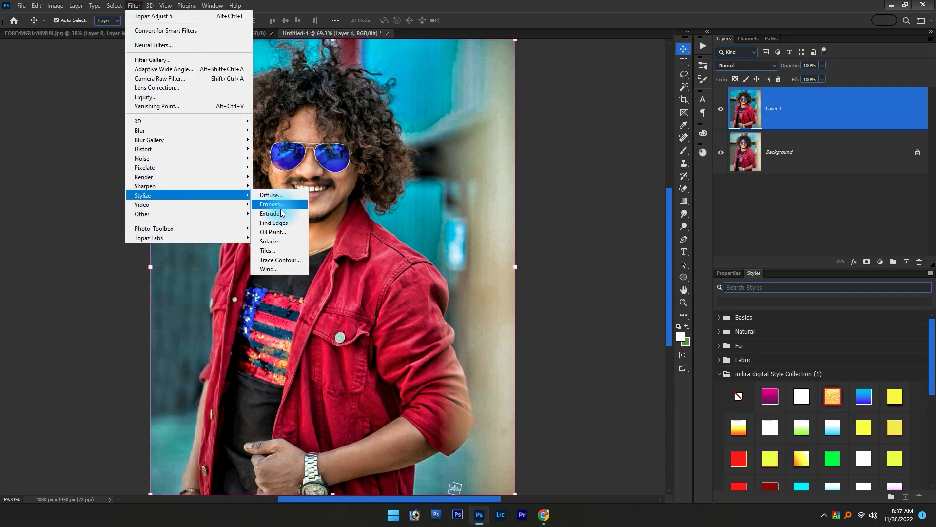
{"action": "left_click", "coordinate": [278, 232]}
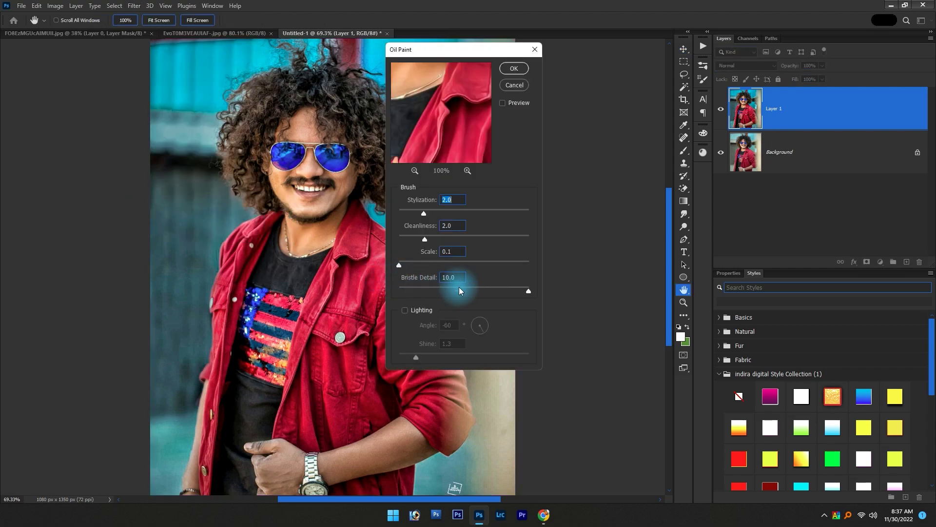
{"action": "left_click_drag", "start_coordinate": [418, 125], "coordinate": [470, 214]}
{"action": "mouse_move", "coordinate": [439, 119]}
{"action": "left_mouse_down"}
{"action": "mouse_move", "coordinate": [438, 160]}
{"action": "mouse_move", "coordinate": [445, 148]}
{"action": "mouse_move", "coordinate": [447, 161]}
{"action": "left_mouse_up"}
{"action": "mouse_move", "coordinate": [439, 78]}
{"action": "left_mouse_down"}
{"action": "mouse_move", "coordinate": [438, 128]}
{"action": "mouse_move", "coordinate": [438, 80]}
{"action": "left_mouse_up"}
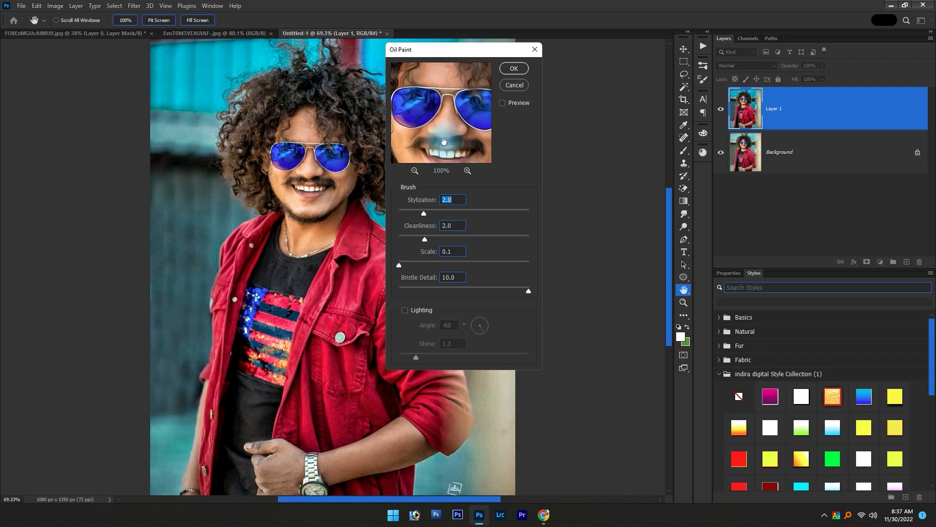
{"action": "left_click", "coordinate": [405, 310]}
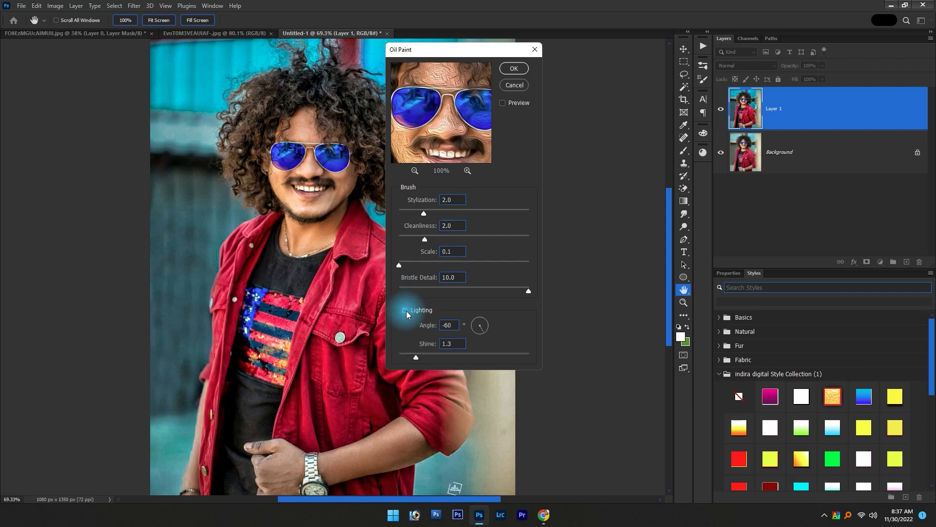
{"action": "left_click", "coordinate": [405, 311]}
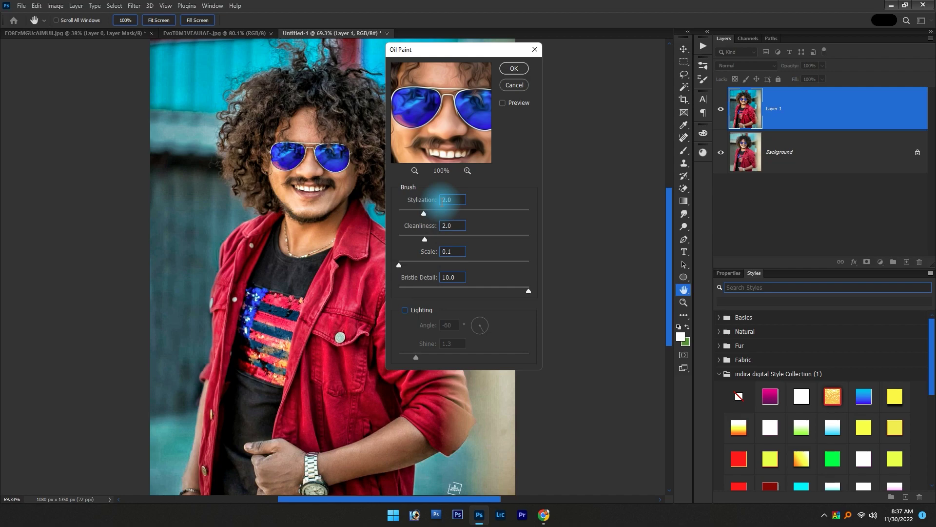
{"action": "left_click_drag", "start_coordinate": [447, 146], "coordinate": [441, 210]}
{"action": "mouse_move", "coordinate": [422, 130]}
{"action": "left_mouse_down"}
{"action": "mouse_move", "coordinate": [392, 129]}
{"action": "mouse_move", "coordinate": [441, 130]}
{"action": "mouse_move", "coordinate": [416, 83]}
{"action": "left_mouse_up"}
{"action": "mouse_move", "coordinate": [454, 151]}
{"action": "left_mouse_down"}
{"action": "mouse_move", "coordinate": [495, 119]}
{"action": "mouse_move", "coordinate": [449, 138]}
{"action": "mouse_move", "coordinate": [498, 128]}
{"action": "left_mouse_up"}
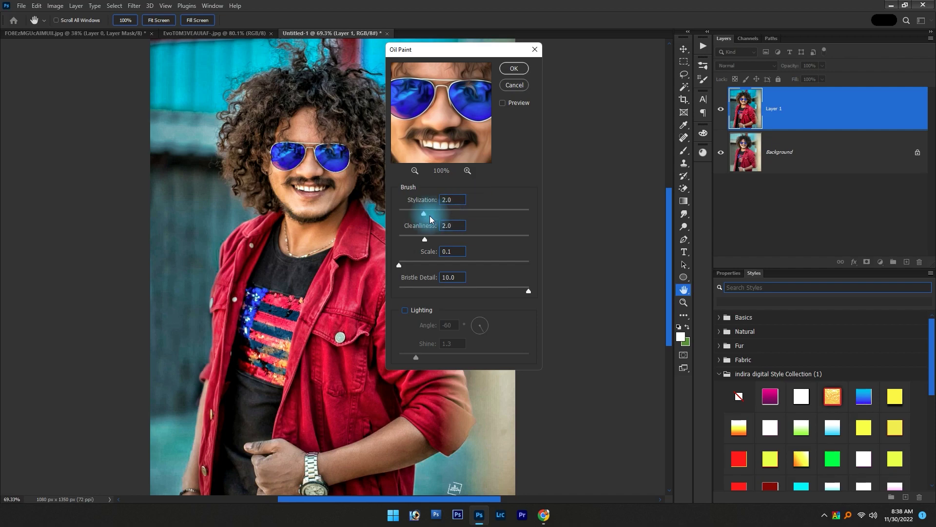
{"action": "left_click", "coordinate": [511, 71]}
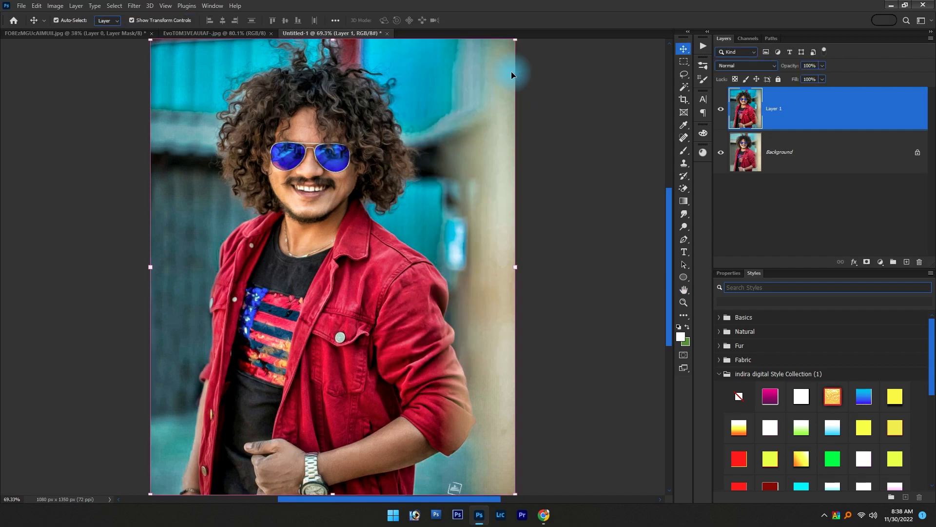
Examine the painted effect on the face and hair up close, and return to a view of the whole portrait.
{"action": "scroll", "coordinate": [322, 129], "scroll_direction": "up", "scroll_amount": 5}
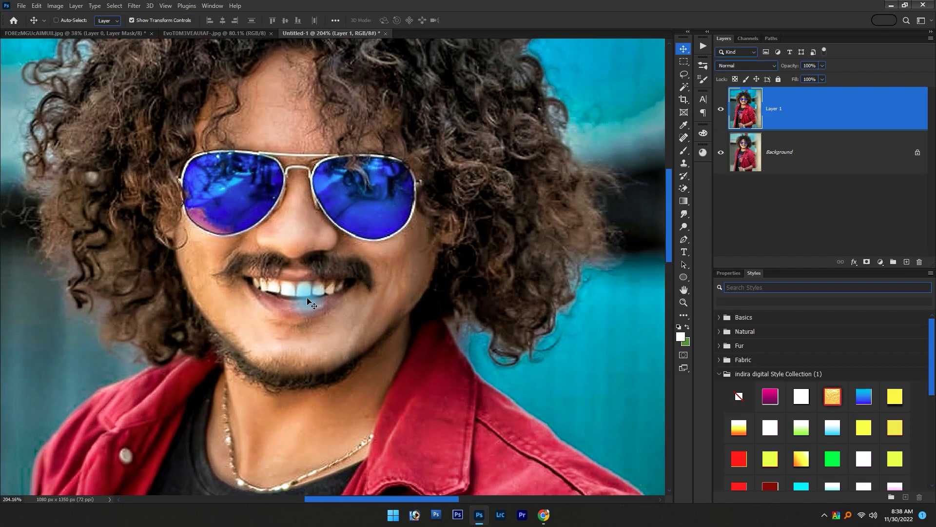
{"action": "scroll", "coordinate": [315, 290], "scroll_direction": "down", "scroll_amount": 2}
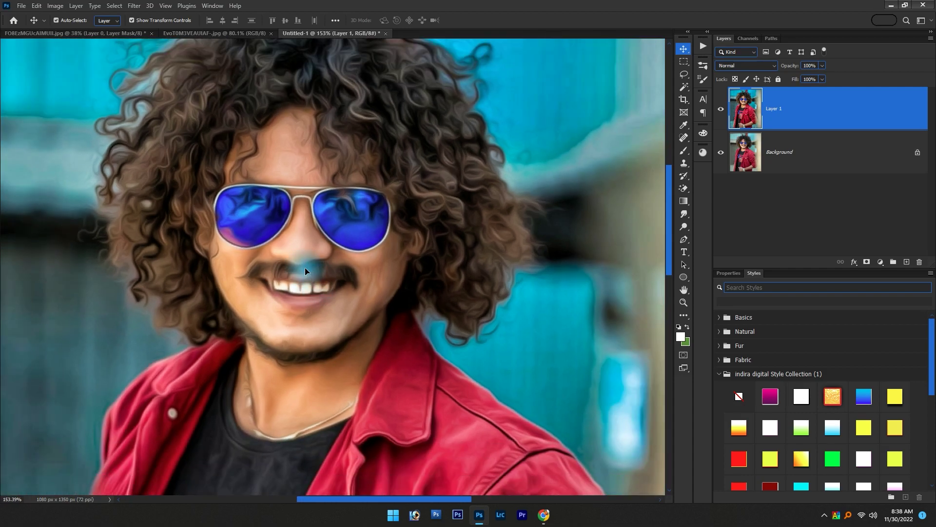
{"action": "scroll", "coordinate": [314, 281], "scroll_direction": "down", "scroll_amount": 2}
{"action": "left_click_drag", "start_coordinate": [304, 271], "coordinate": [346, 319]}
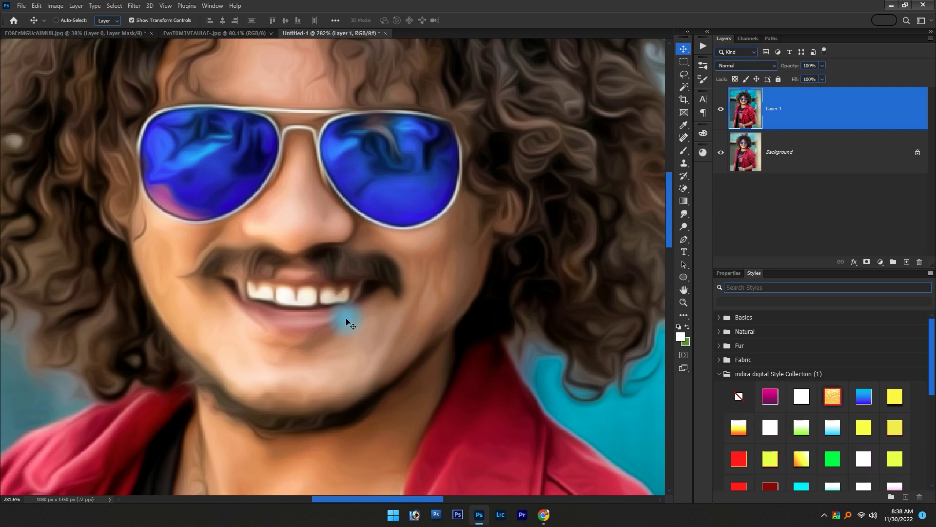
{"action": "scroll", "coordinate": [336, 318], "scroll_direction": "down", "scroll_amount": 6}
{"action": "left_click_drag", "start_coordinate": [361, 388], "coordinate": [344, 272]}
{"action": "scroll", "coordinate": [343, 275], "scroll_direction": "down", "scroll_amount": 1}
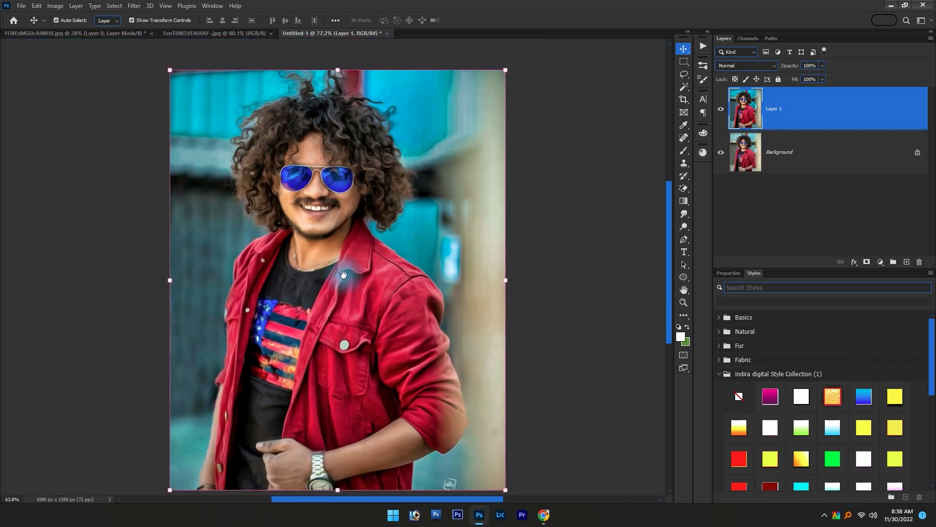
{"action": "scroll", "coordinate": [343, 274], "scroll_direction": "down", "scroll_amount": 1}
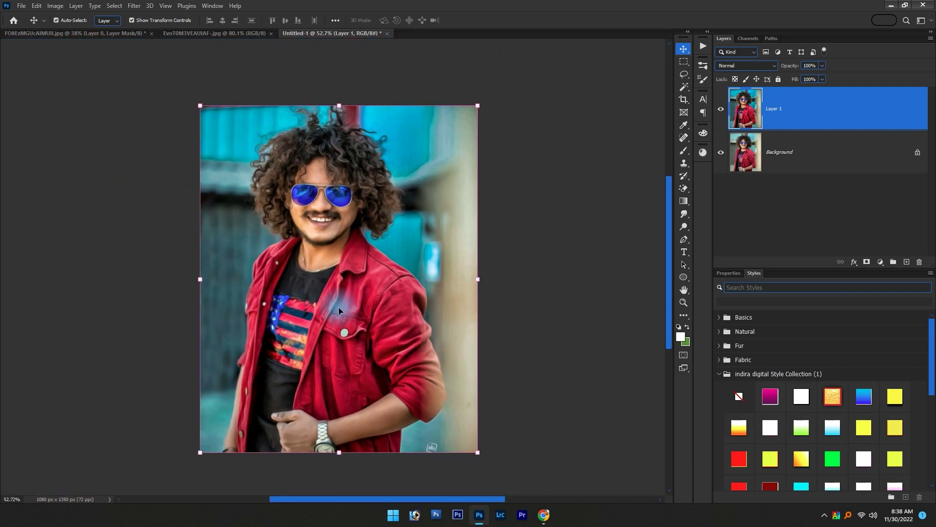
Run Topaz Adjust 5 on the oil-painted layer and accept its loaded settings.
{"action": "left_click", "coordinate": [134, 6]}
{"action": "mouse_move", "coordinate": [216, 239]}
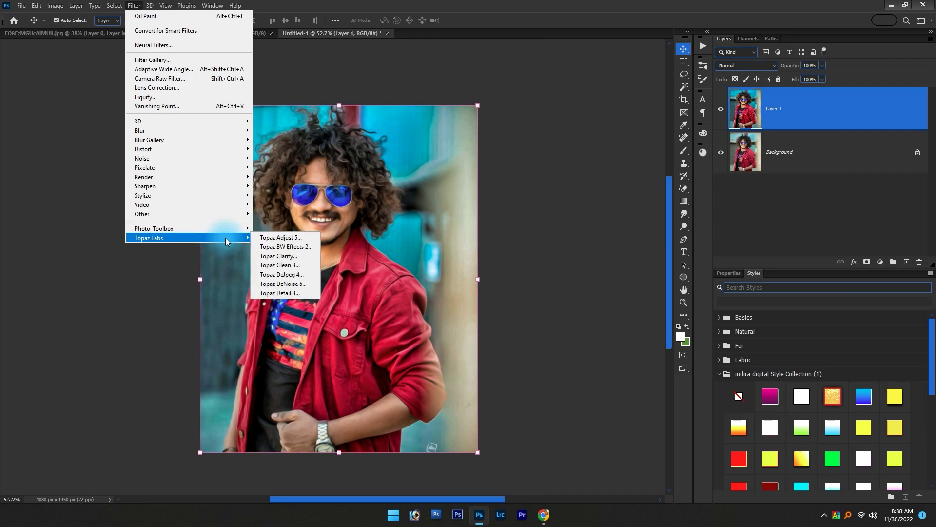
{"action": "left_click", "coordinate": [280, 235]}
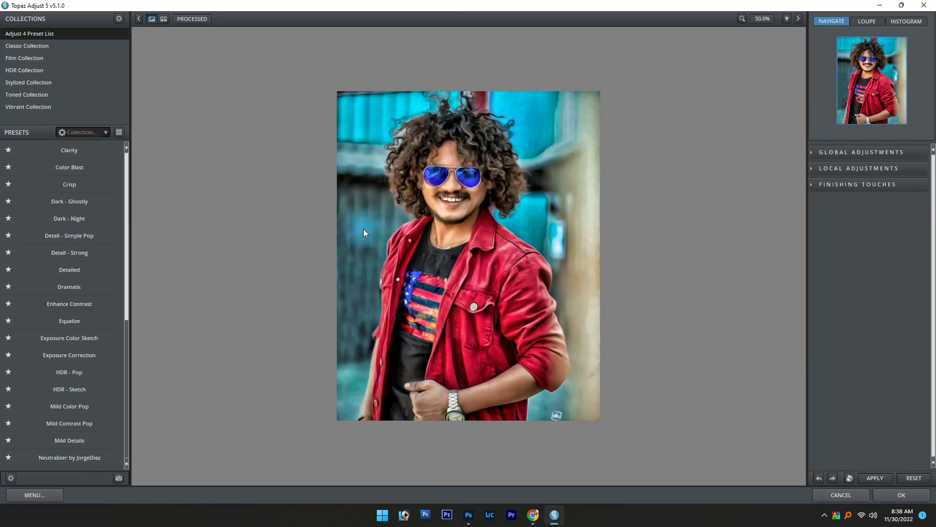
{"action": "left_click", "coordinate": [893, 495]}
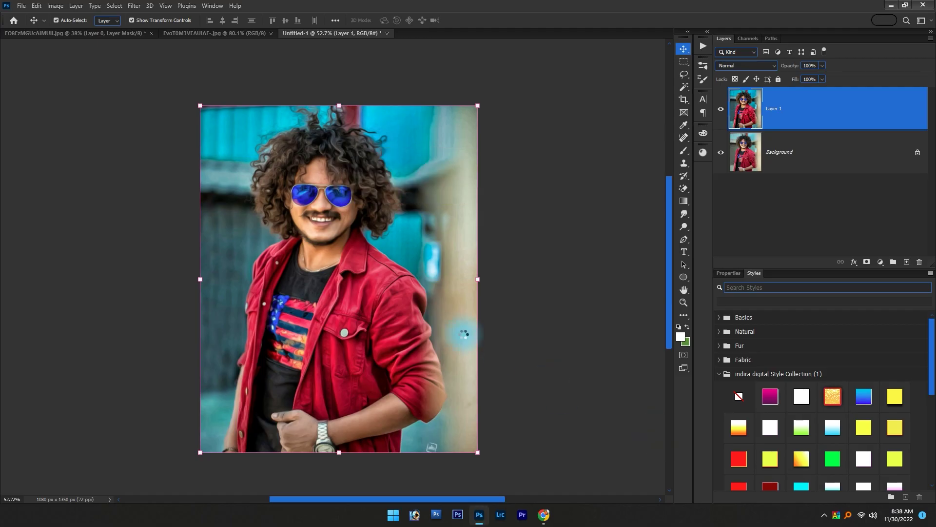
Increase the layer's contrast with Curves, setting the black point's input to 13 and moving the white point slightly inward.
{"action": "scroll", "coordinate": [343, 258], "scroll_direction": "up", "scroll_amount": 3}
{"action": "key", "text": "ctrl+m"}
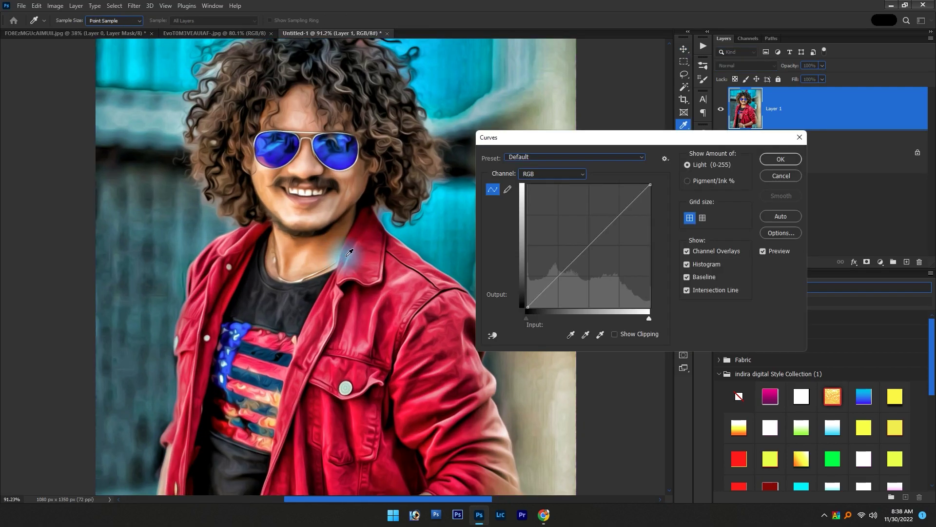
{"action": "left_click_drag", "start_coordinate": [527, 317], "coordinate": [532, 317]}
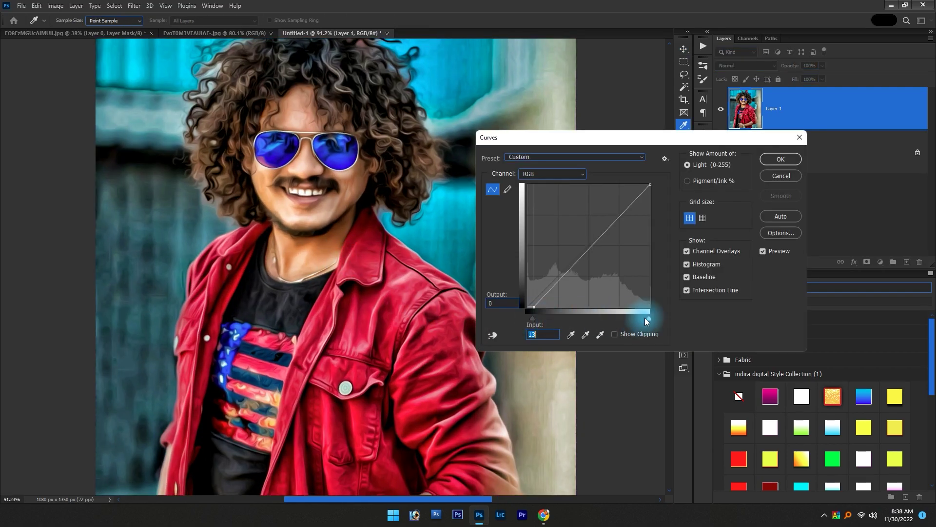
{"action": "left_click_drag", "start_coordinate": [649, 318], "coordinate": [646, 317]}
{"action": "key", "text": "Return"}
Compare the finished layer with the original by hiding and showing it, and inspect the face up close.
{"action": "key", "text": "ctrl+0"}
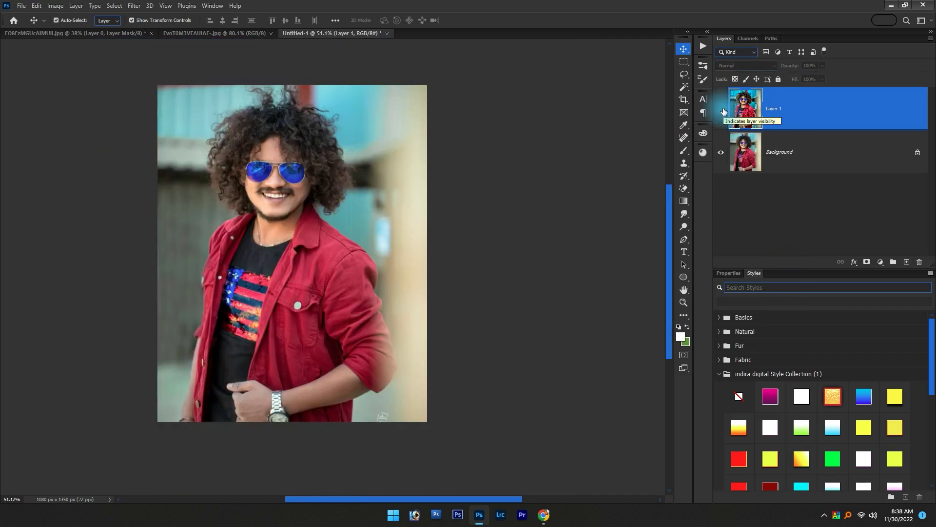
{"action": "left_click", "coordinate": [723, 111]}
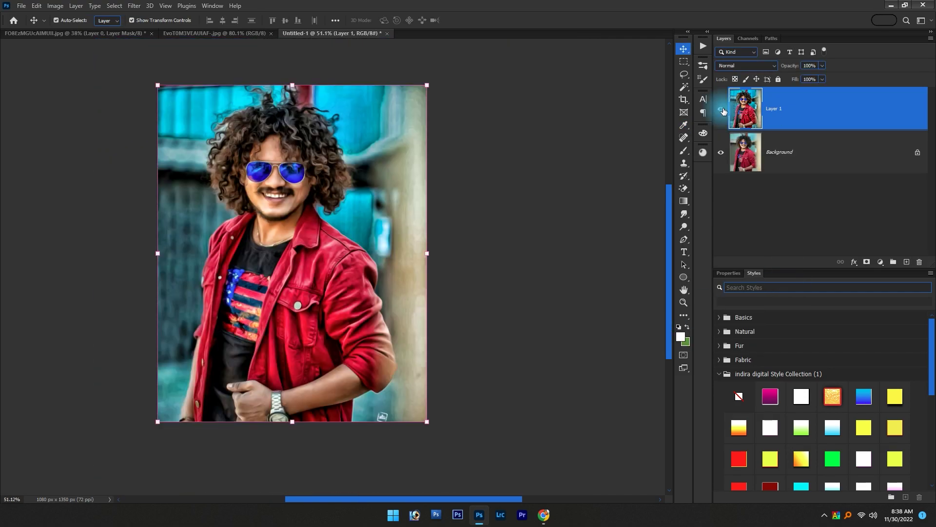
{"action": "scroll", "coordinate": [251, 132], "scroll_direction": "up", "scroll_amount": 5}
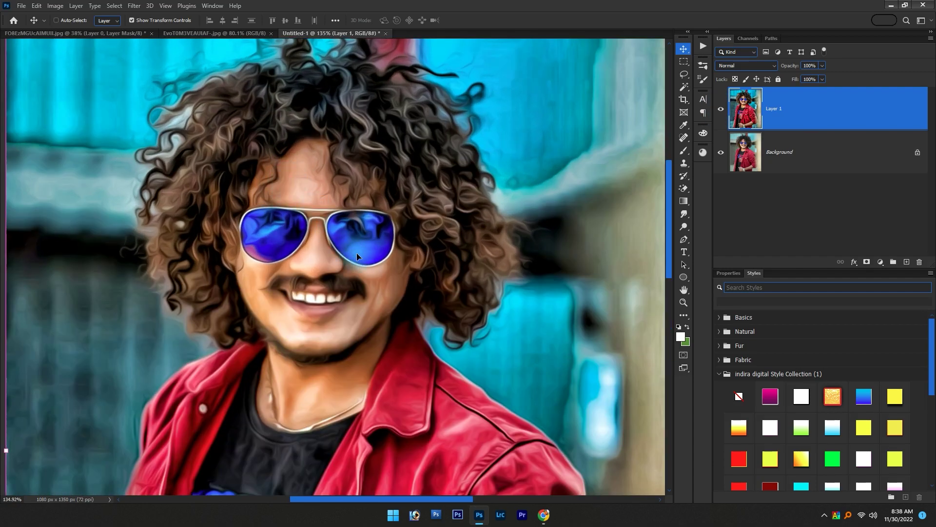
{"action": "left_click_drag", "start_coordinate": [324, 261], "coordinate": [367, 262]}
{"action": "key", "text": "ctrl+z"}
{"action": "key", "text": "ctrl+0"}
Switch to Chrome to look through the actor's image results, and return to the whole portrait in Photoshop.
{"action": "left_click", "coordinate": [543, 514]}
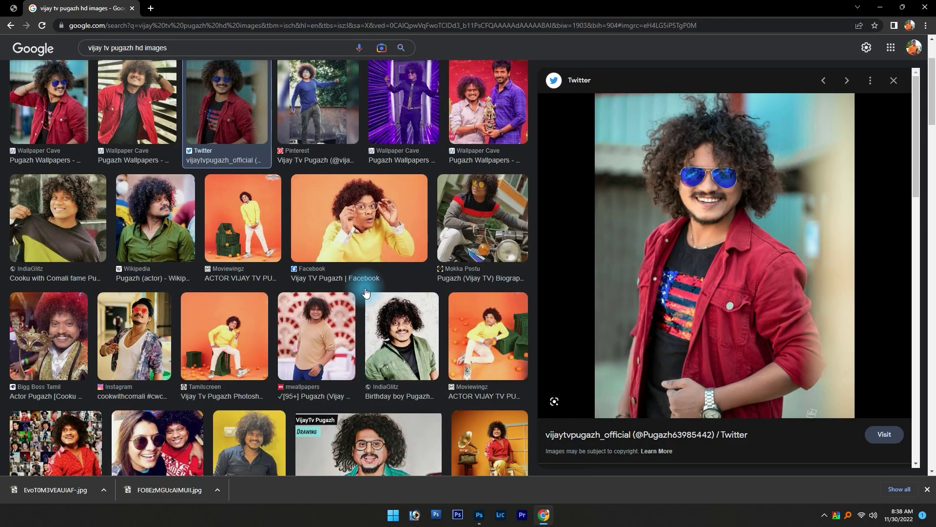
{"action": "scroll", "coordinate": [367, 292], "scroll_direction": "down", "scroll_amount": 8}
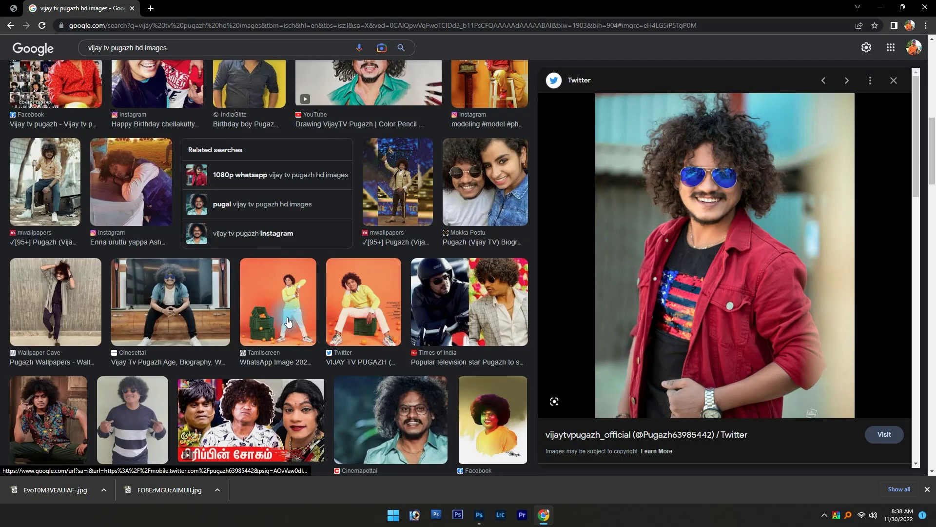
{"action": "scroll", "coordinate": [289, 322], "scroll_direction": "up", "scroll_amount": 10}
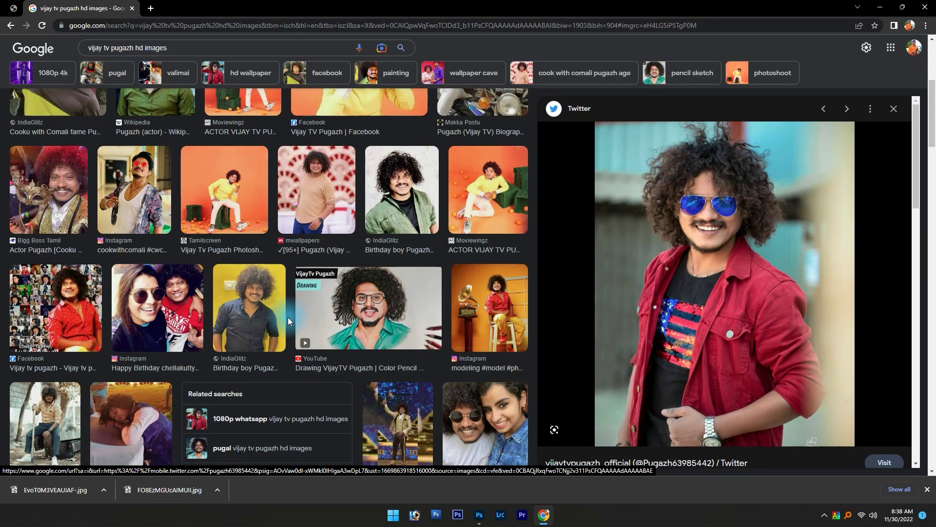
{"action": "key", "text": "alt+Tab"}
{"action": "scroll", "coordinate": [459, 298], "scroll_direction": "down", "scroll_amount": 2}
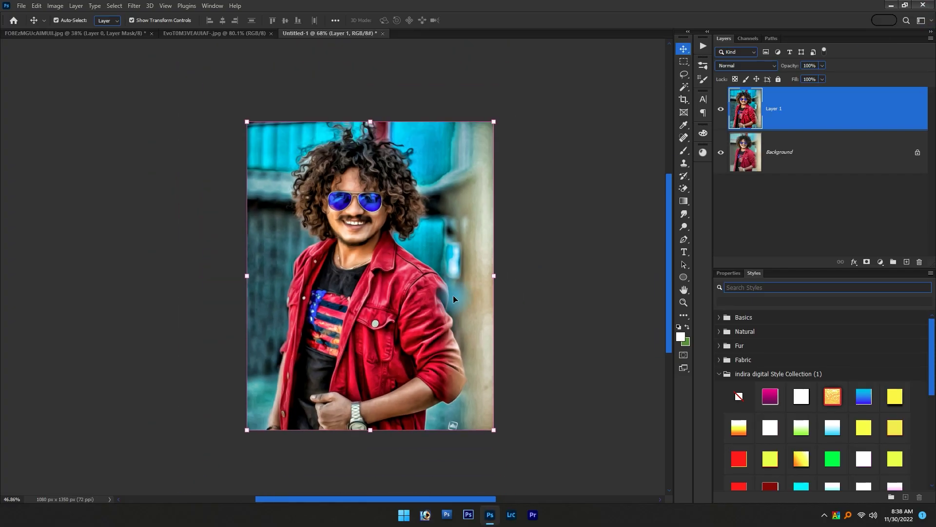